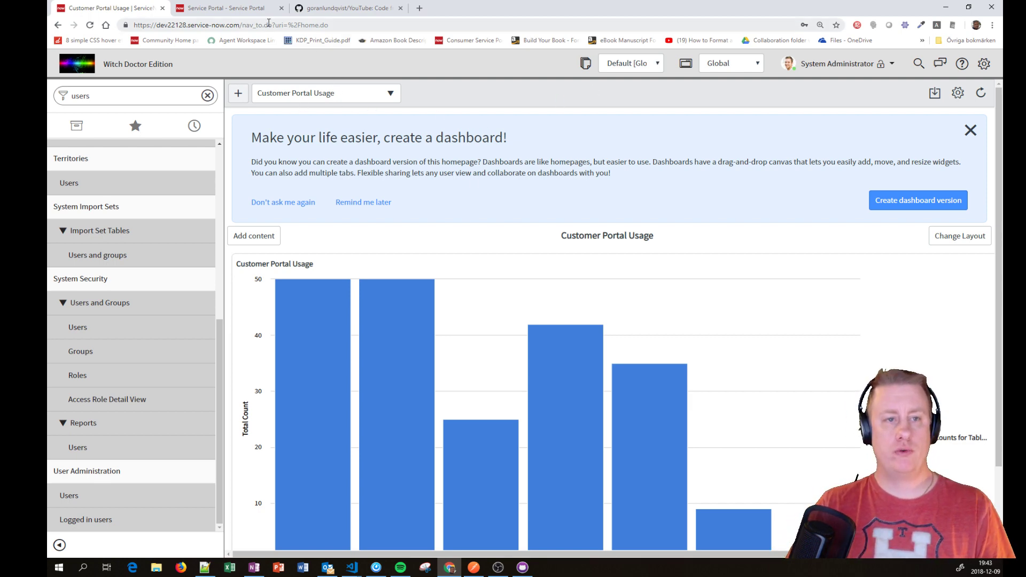
left_click(249, 8)
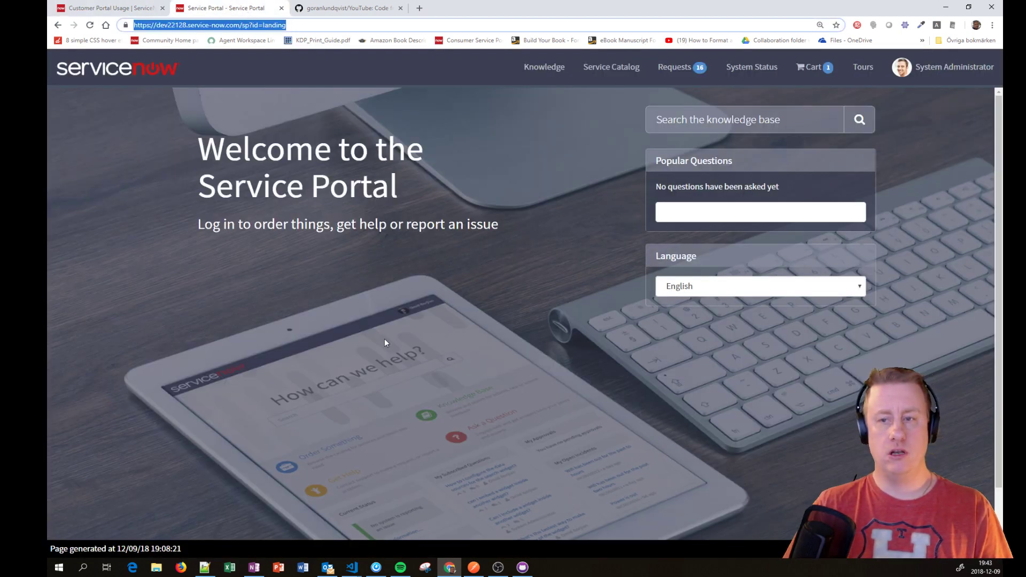
left_click(946, 67)
left_click(929, 111)
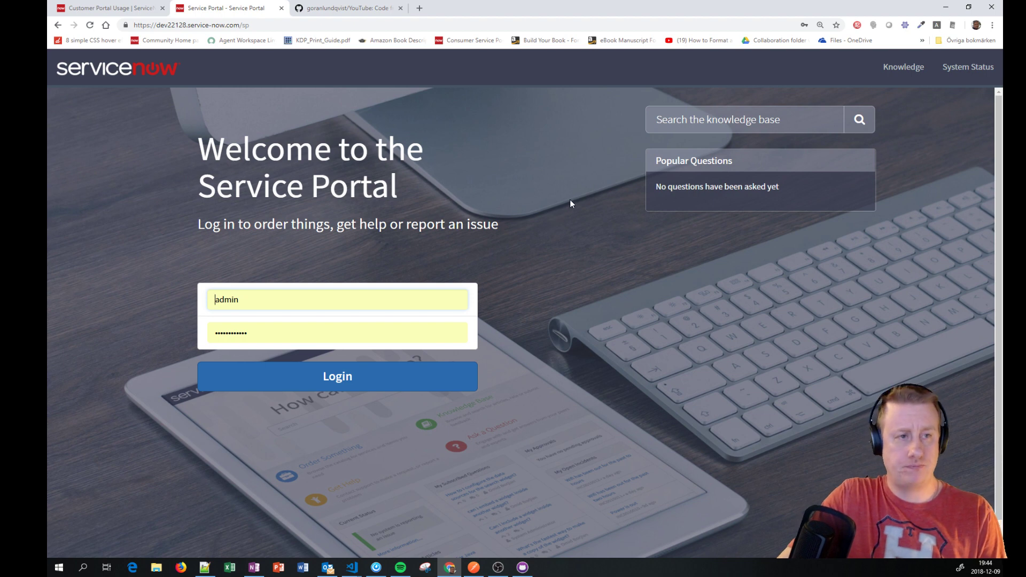
double_click(245, 25)
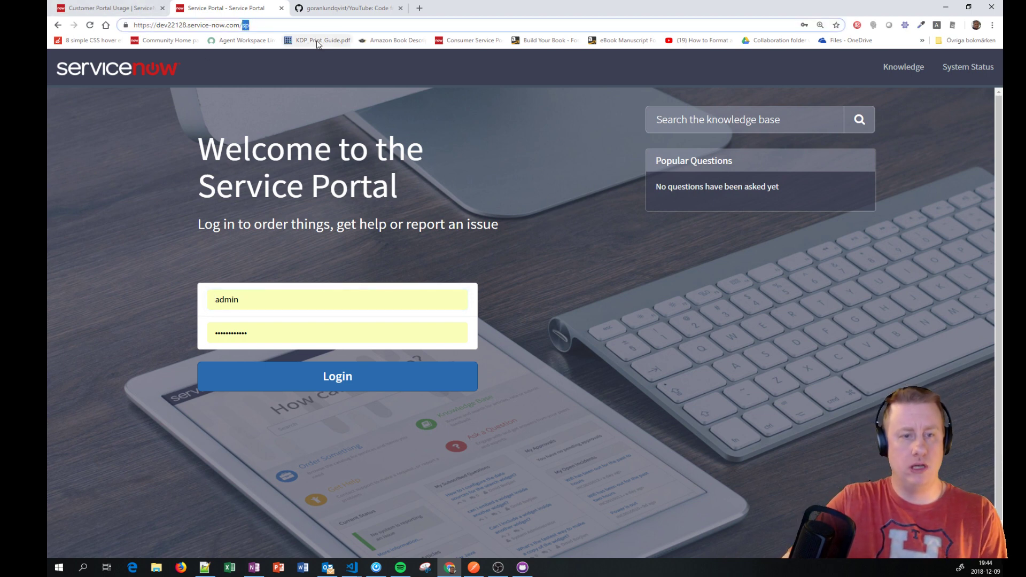
type("l")
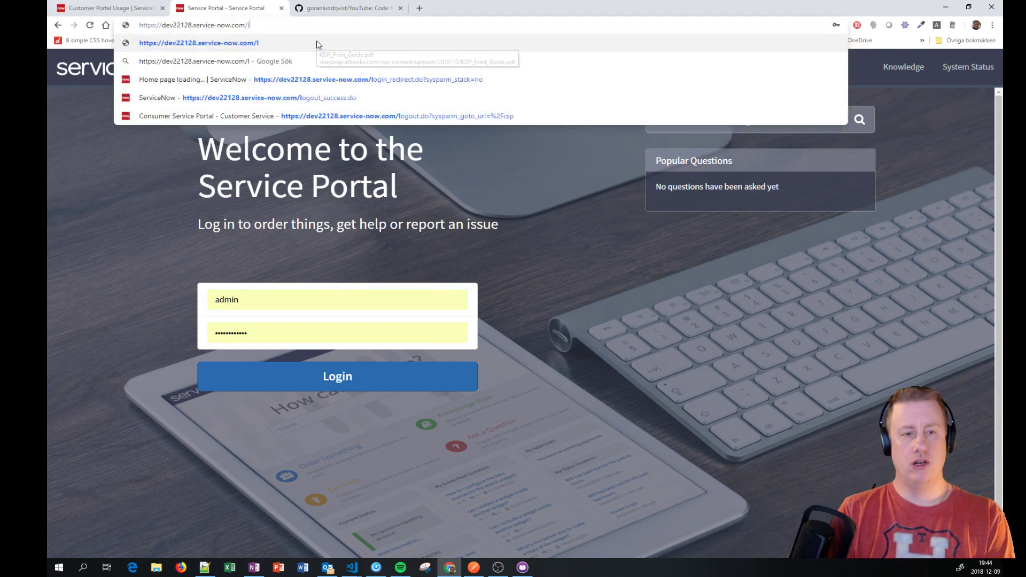
type("ogin.do")
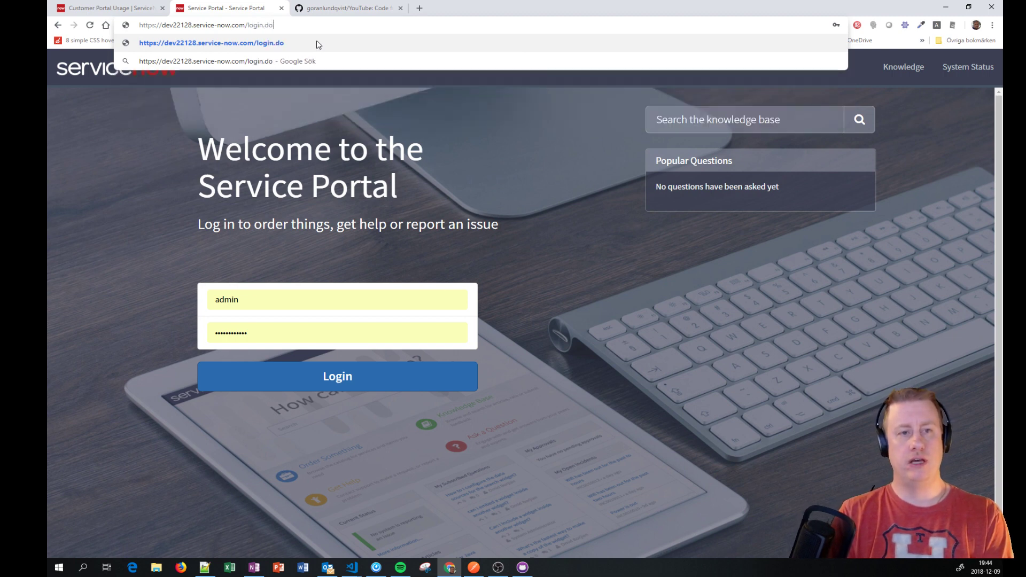
key("Return")
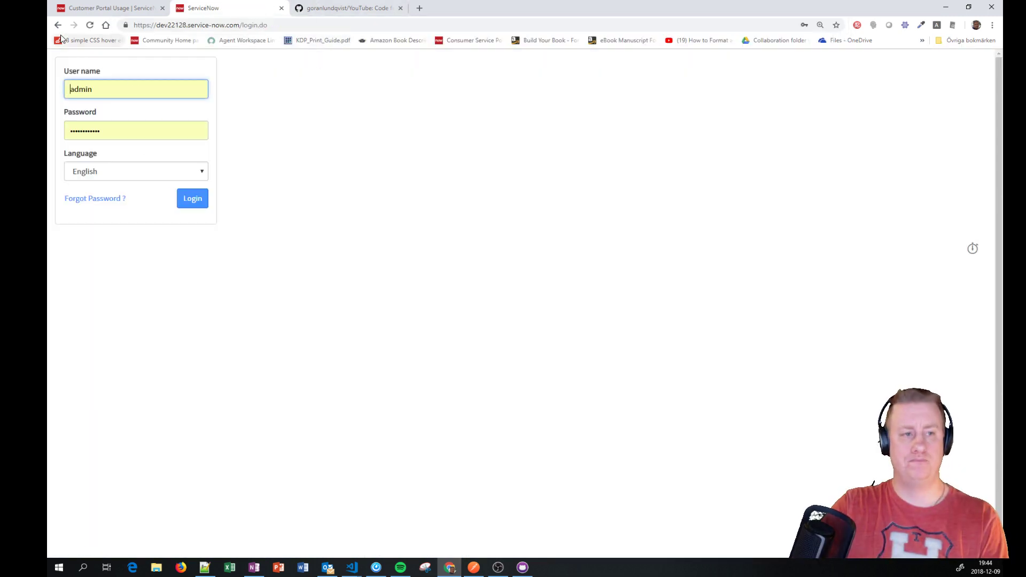
left_click(57, 25)
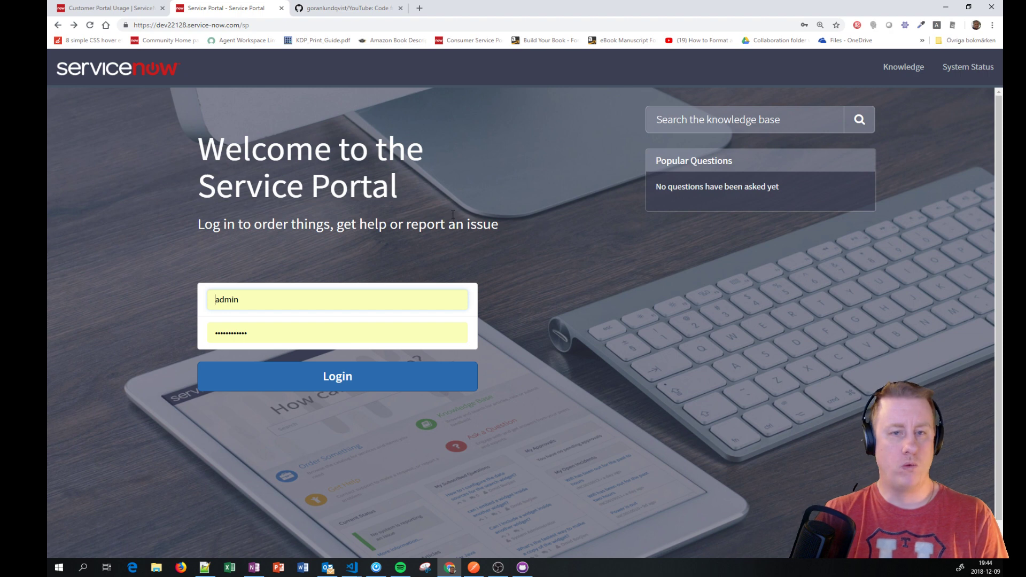
left_click(344, 370)
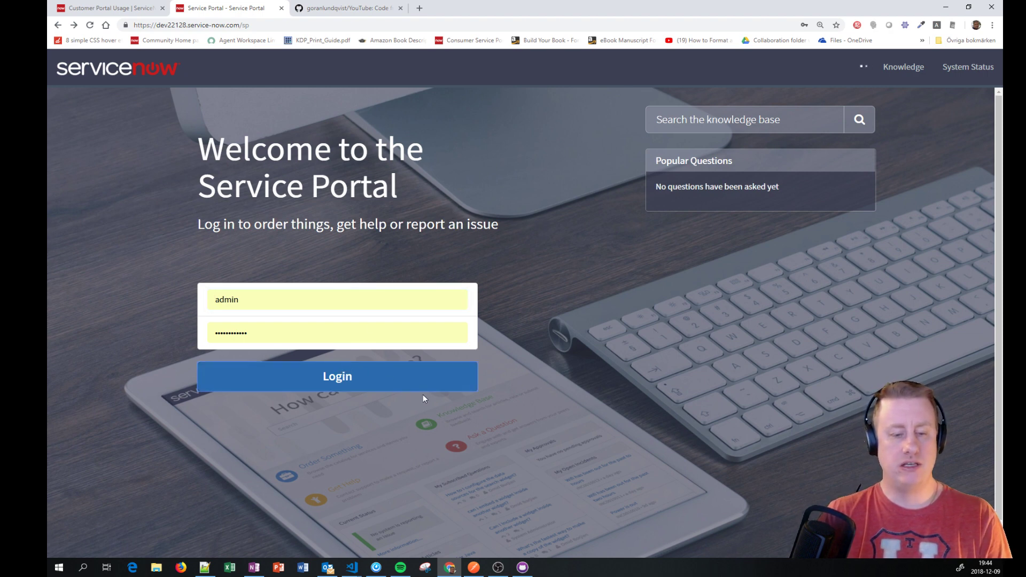
left_click(416, 389)
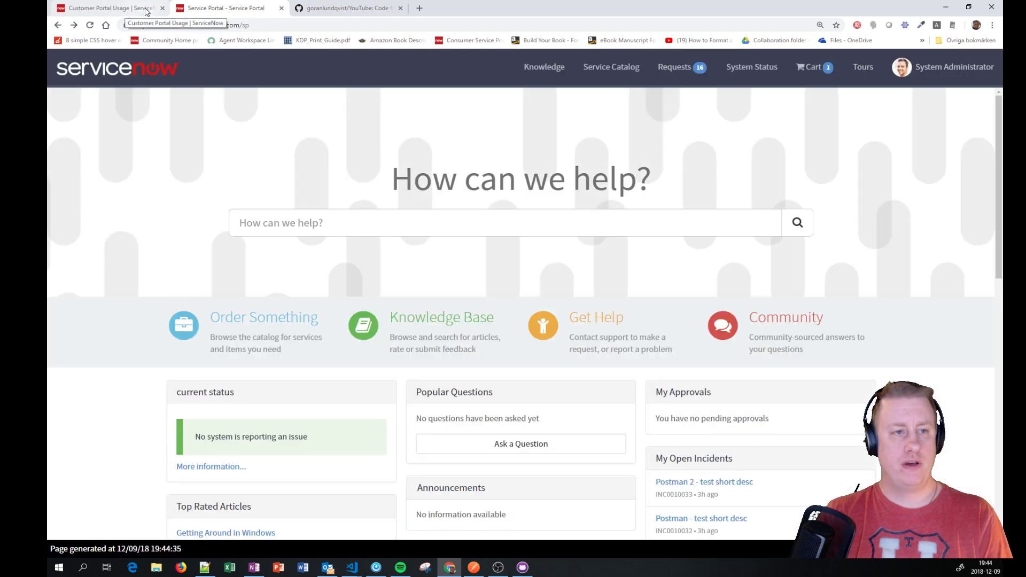
Step: Filter the navigator for 'plugins' and open the System Plugins list
left_click(145, 11)
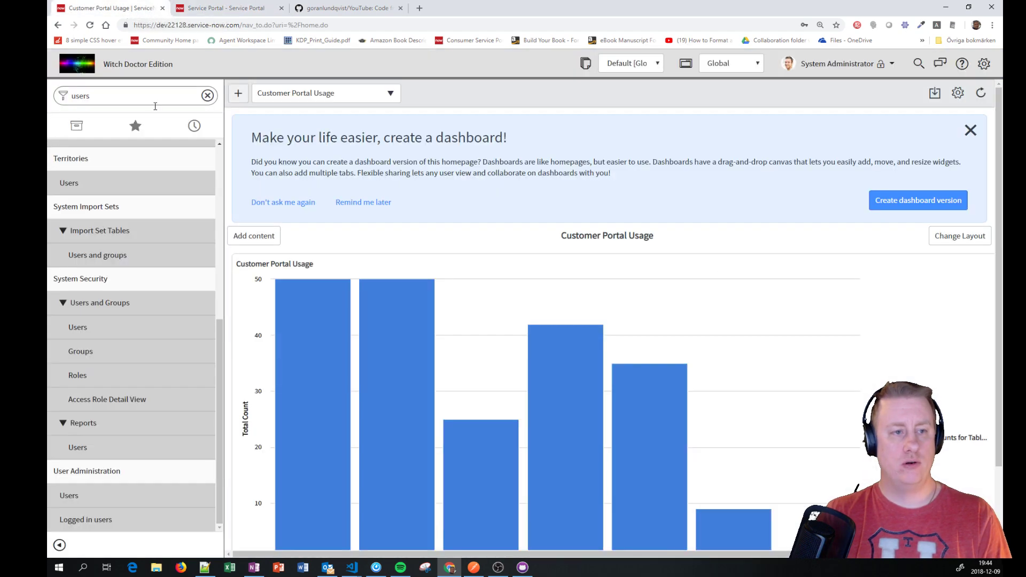
left_click(164, 97)
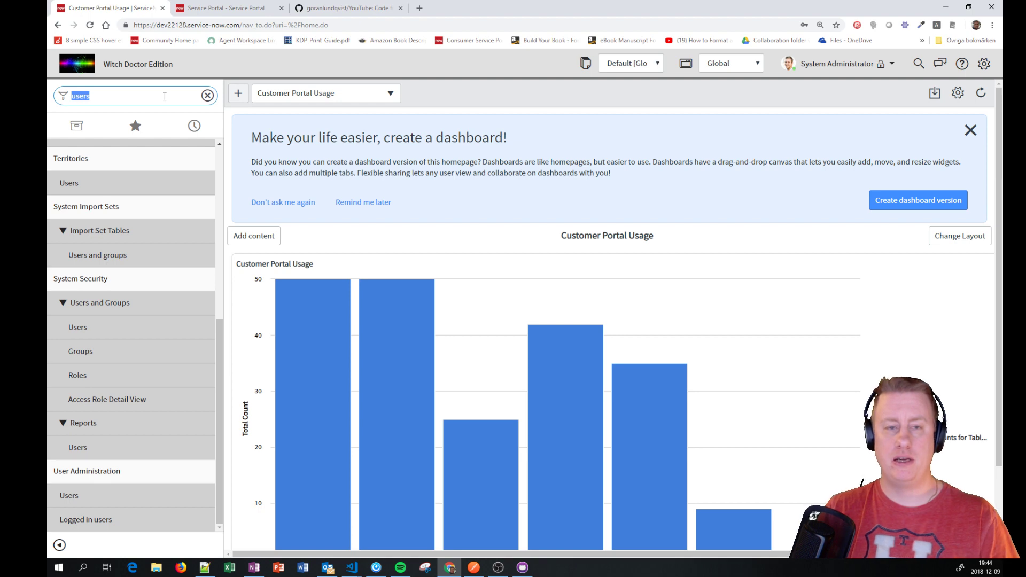
type("users")
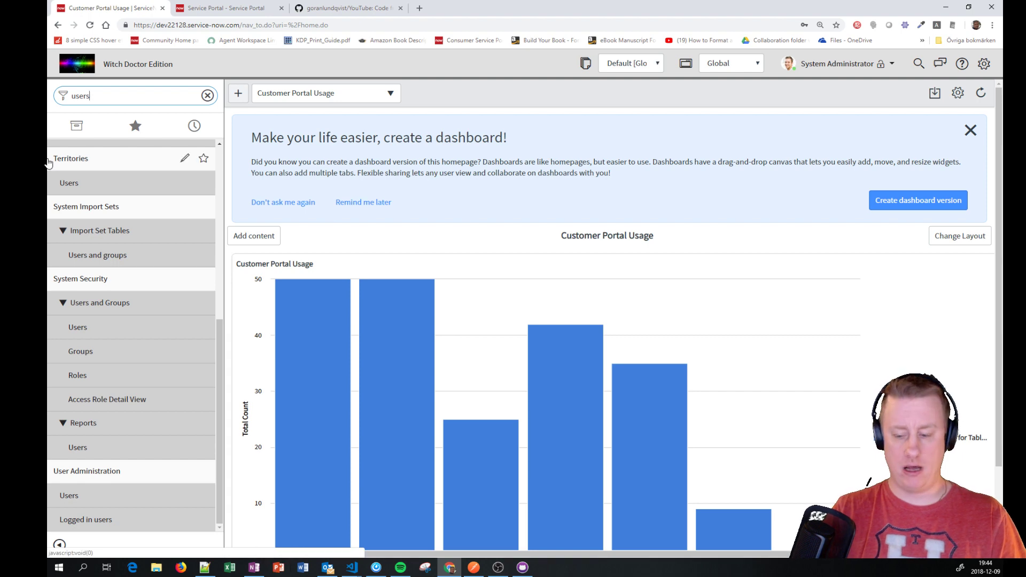
key("ctrl+a")
type("plugins")
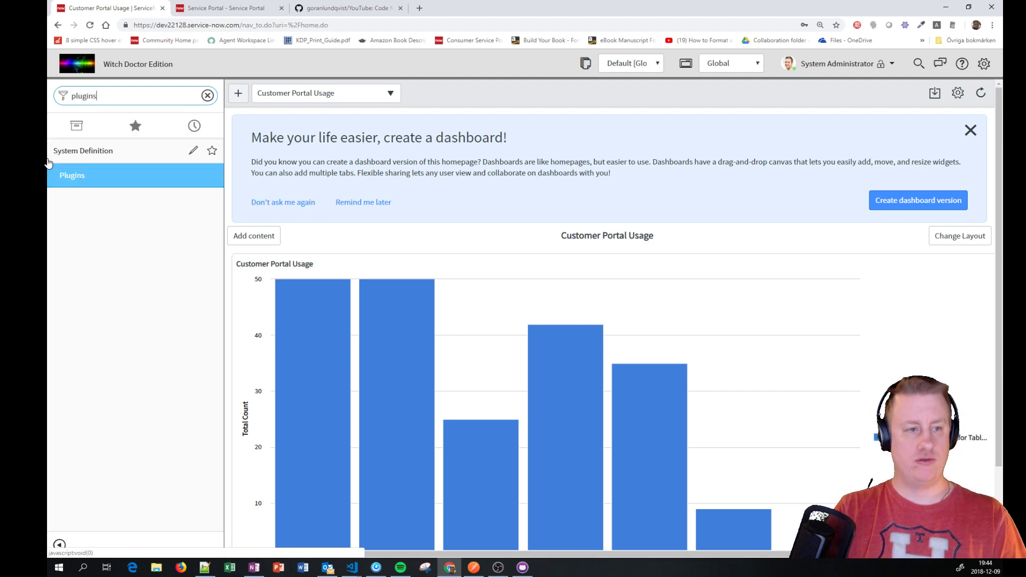
left_click(62, 176)
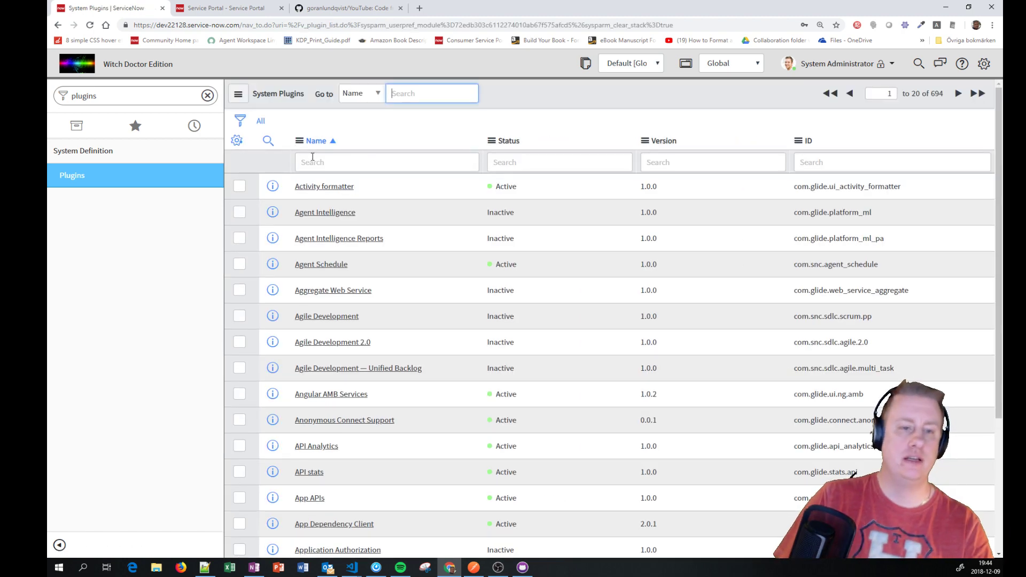
Step: Filter plugins by name '*i18n' and Active status, highlighting German Translations and Internationalization
left_click(326, 169)
left_click(327, 169)
type("*")
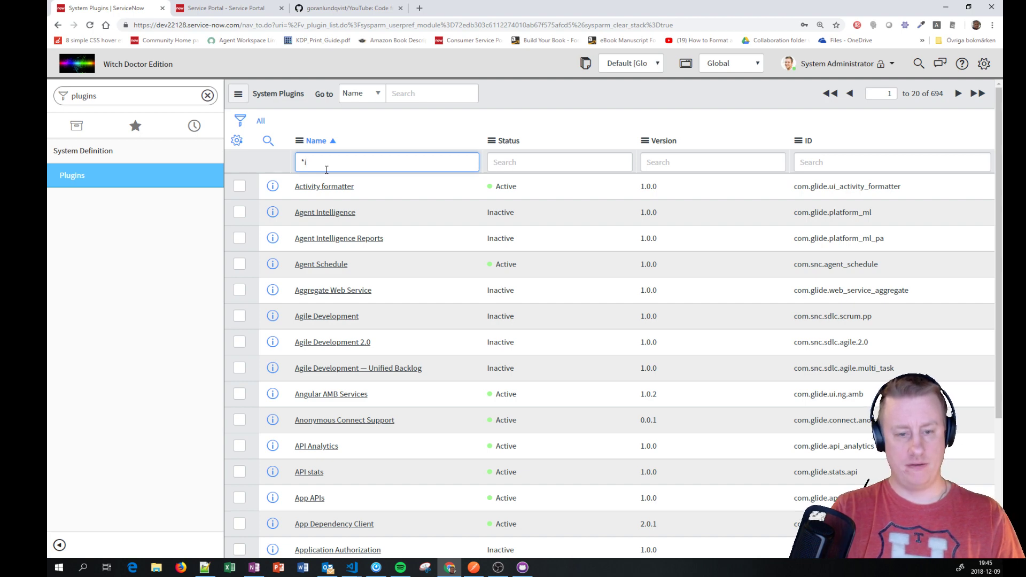
key("Return")
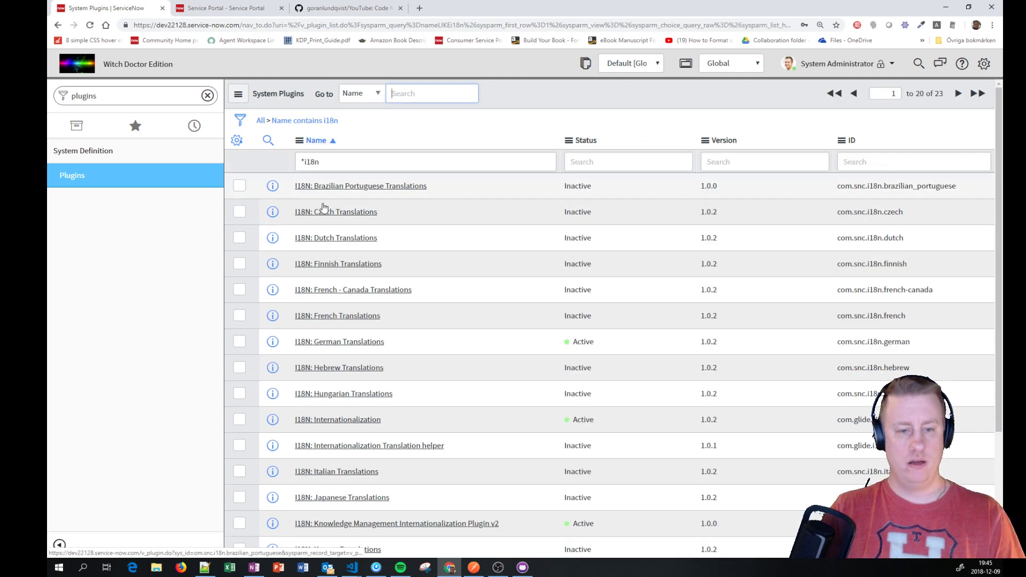
right_click(603, 346)
left_click(621, 352)
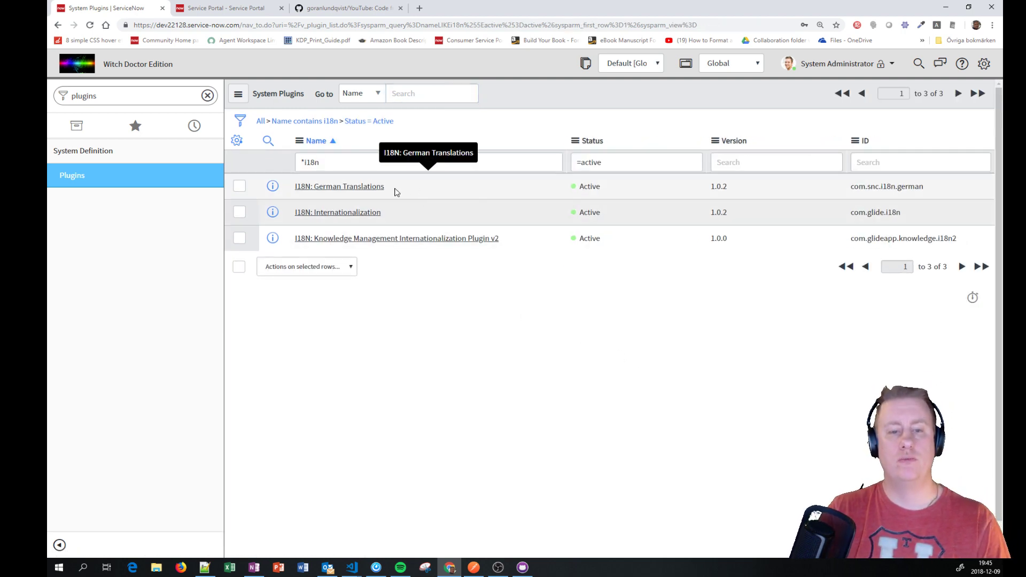
double_click(392, 190)
left_click_drag(393, 214, 311, 214)
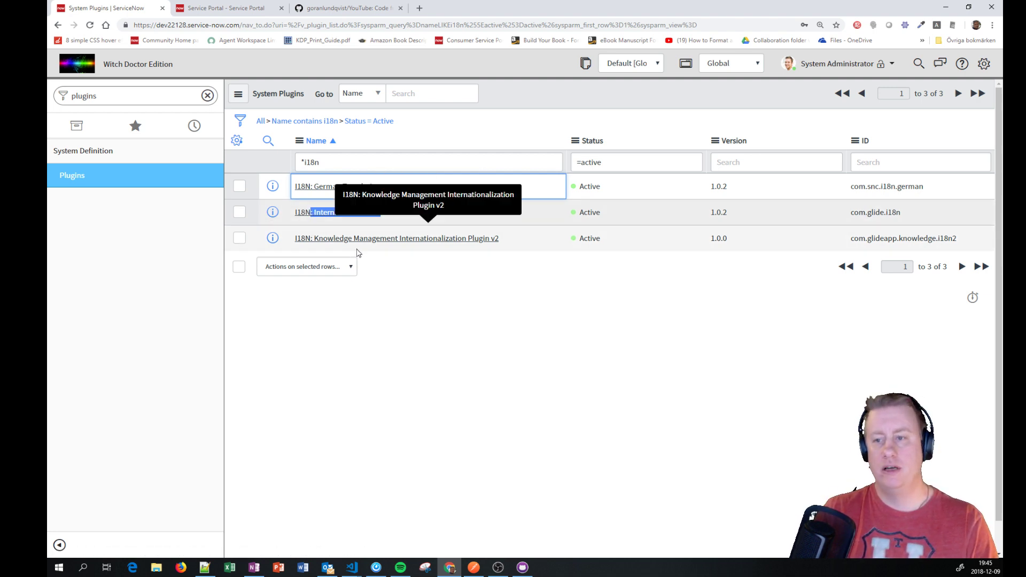
Step: Open the Users list, filter User ID to 'guest', and open the guest user record
left_click(172, 95)
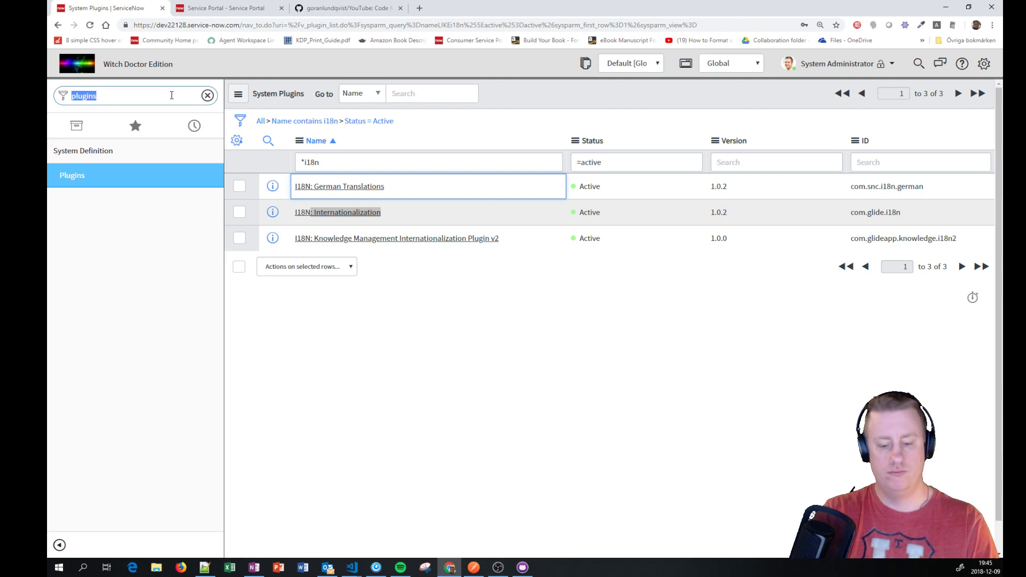
type("users")
scroll(129, 406, "down", 5)
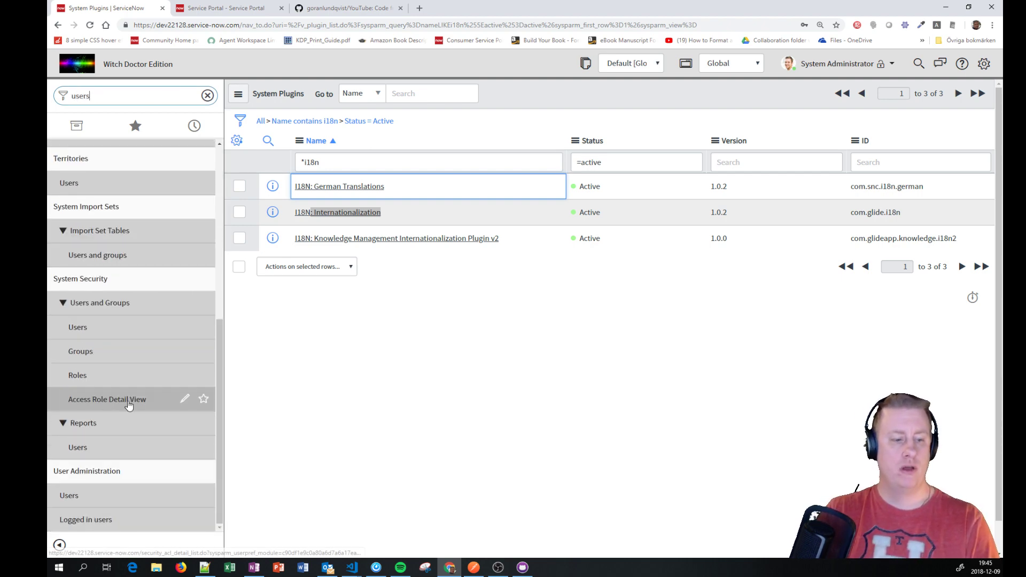
left_click(73, 498)
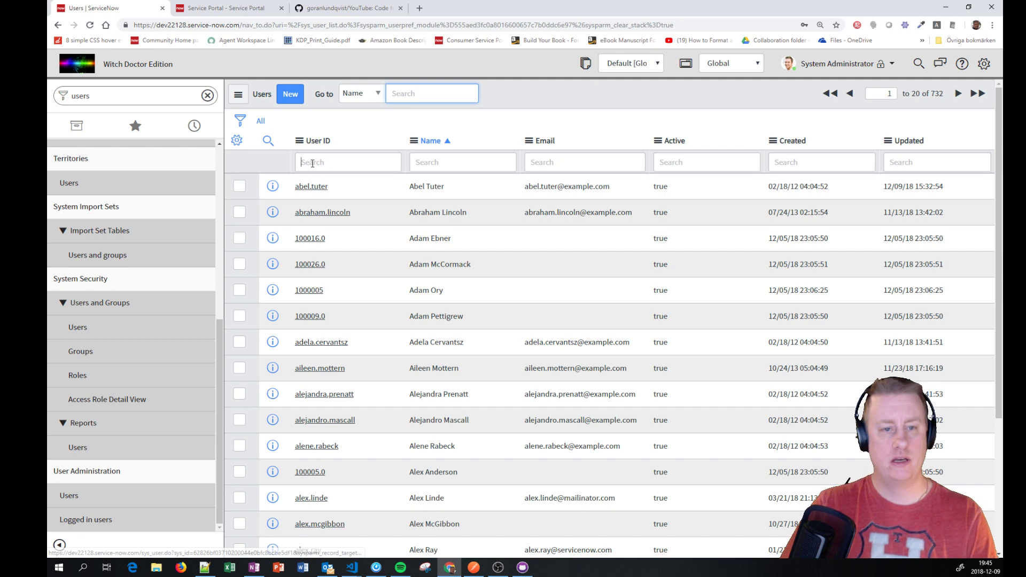
left_click(313, 162)
type("guest")
key("Return")
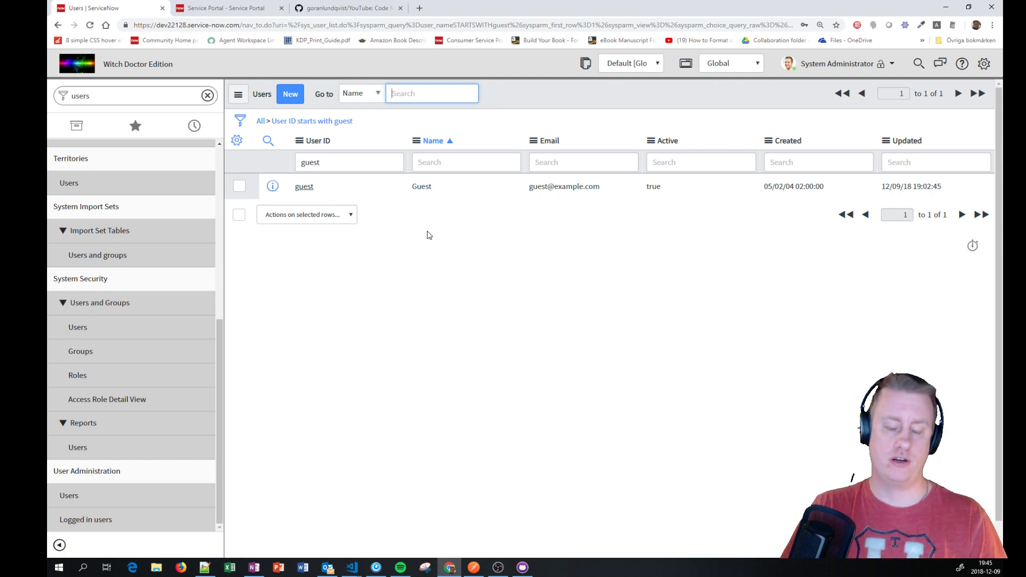
left_click(304, 187)
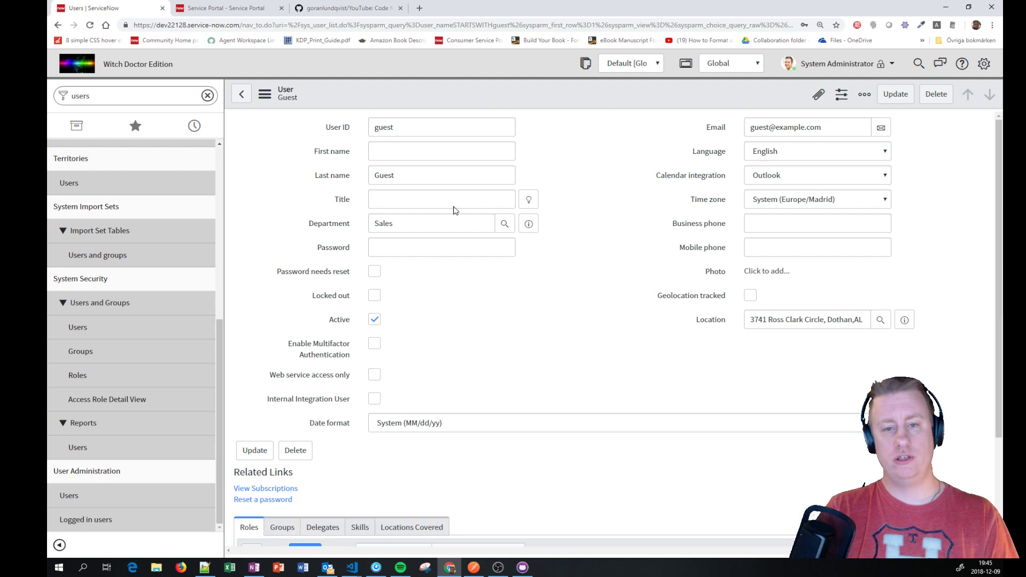
Step: Set the guest user's Language to German and save the record
left_click(886, 154)
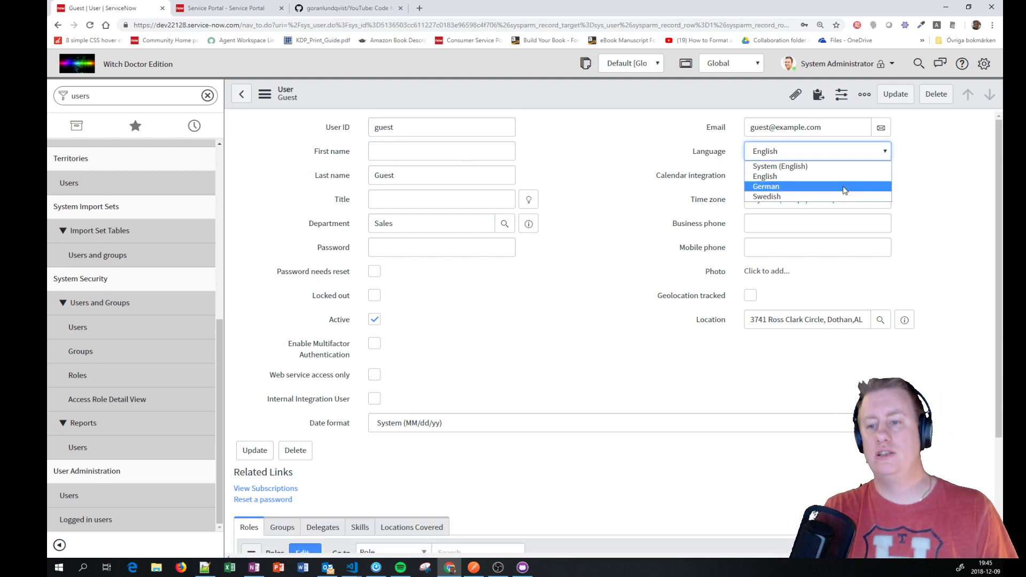
left_click(769, 187)
right_click(609, 95)
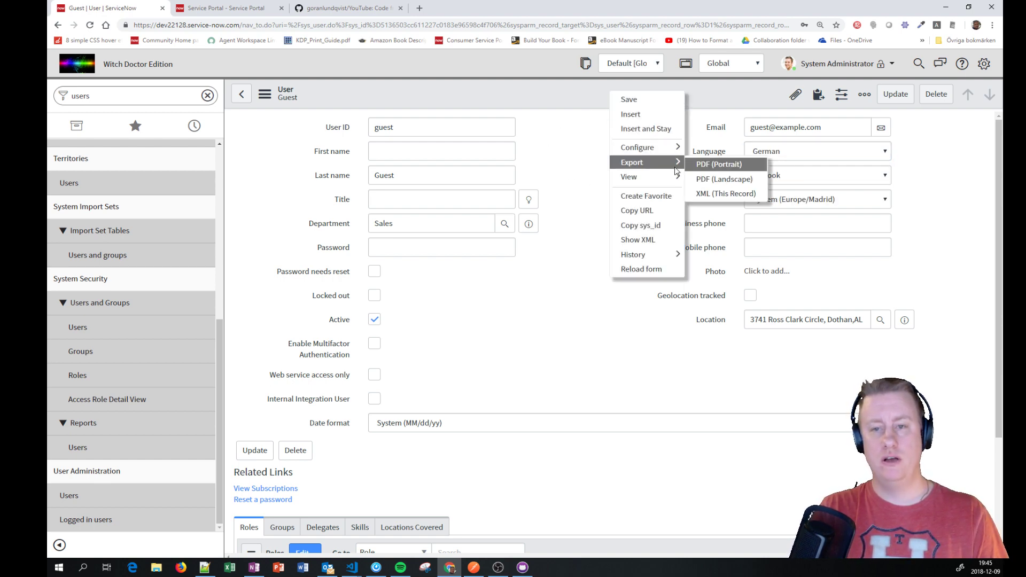
left_click(641, 98)
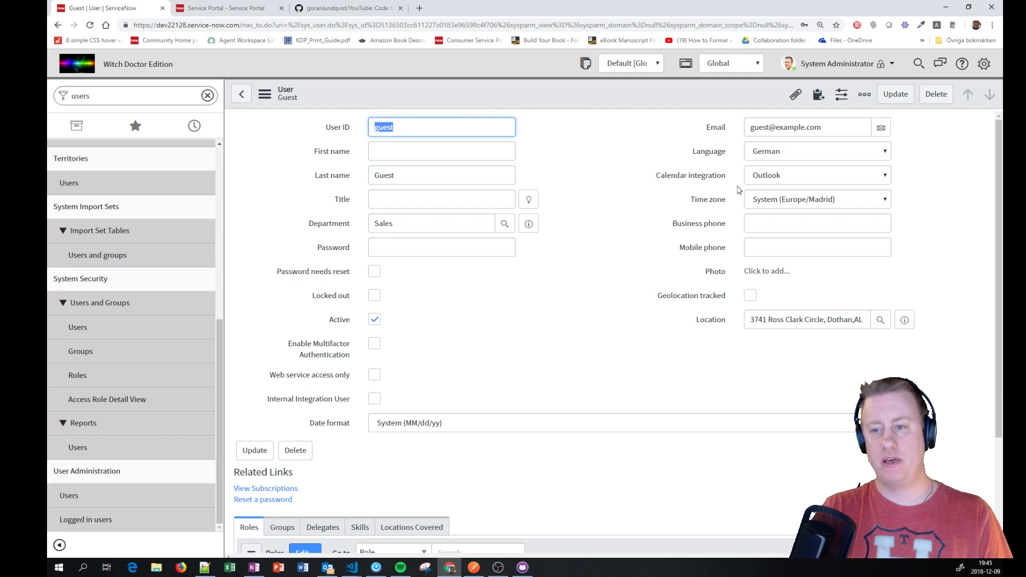
Step: Log the administrator out of ServiceNow and reload the Service Portal page
left_click(837, 64)
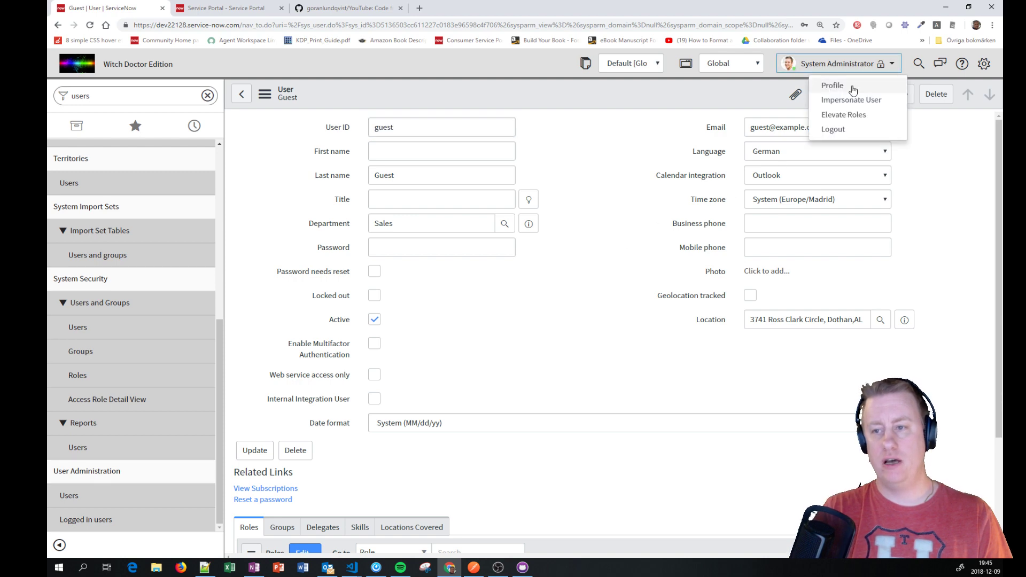
left_click(843, 132)
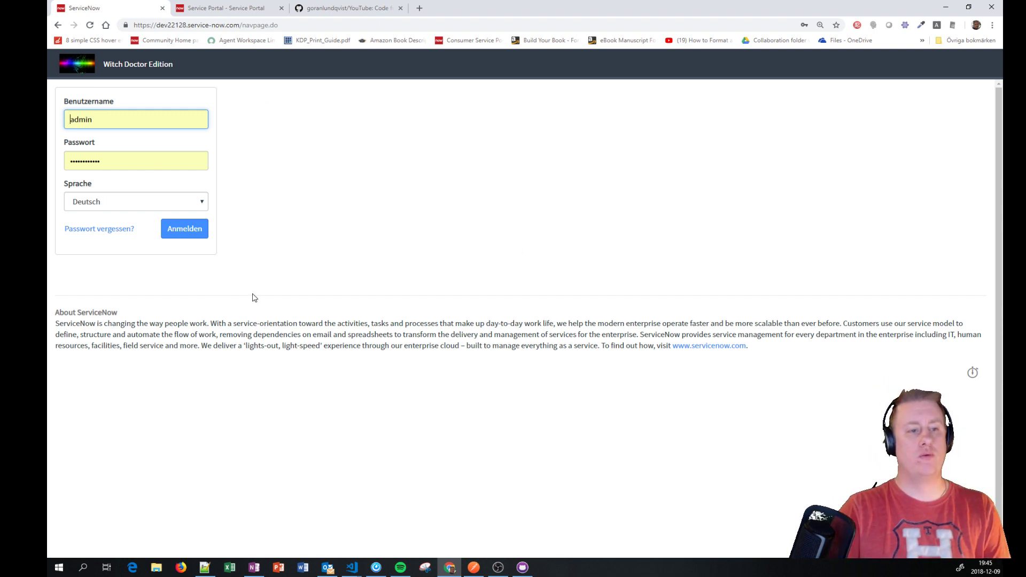
left_click(260, 10)
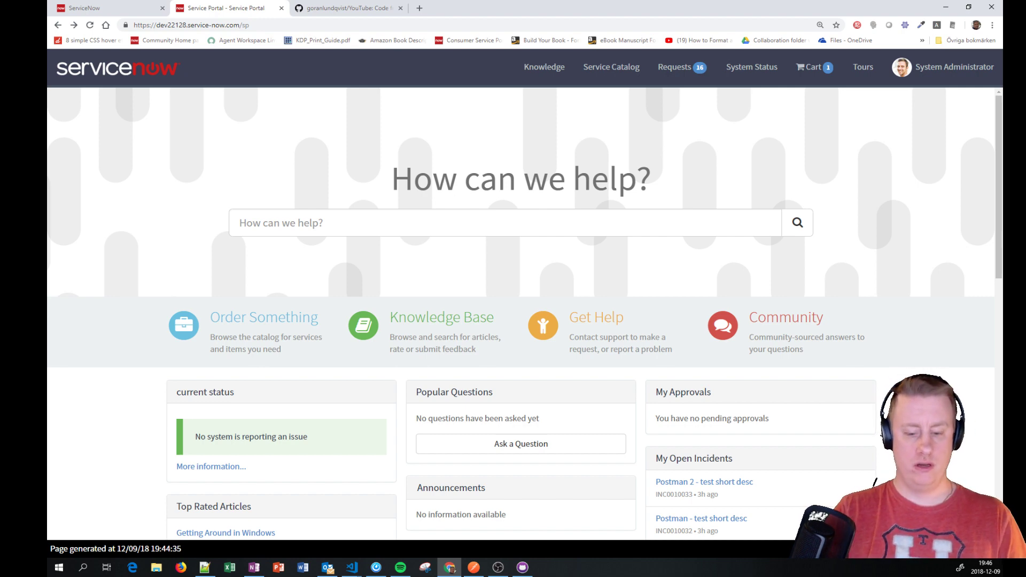
key("F5")
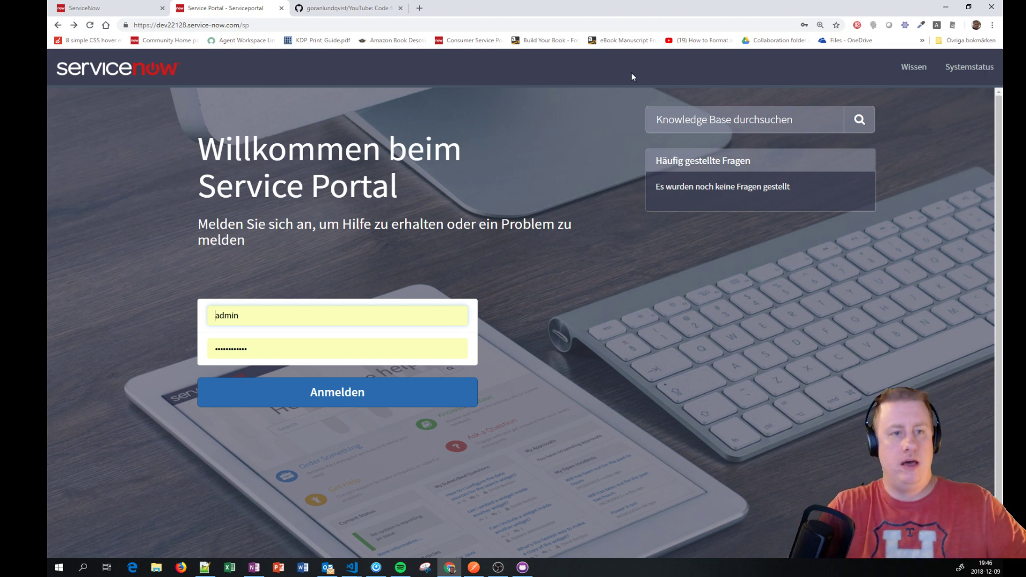
Step: Log back in as administrator with English chosen as the login language
left_click(129, 11)
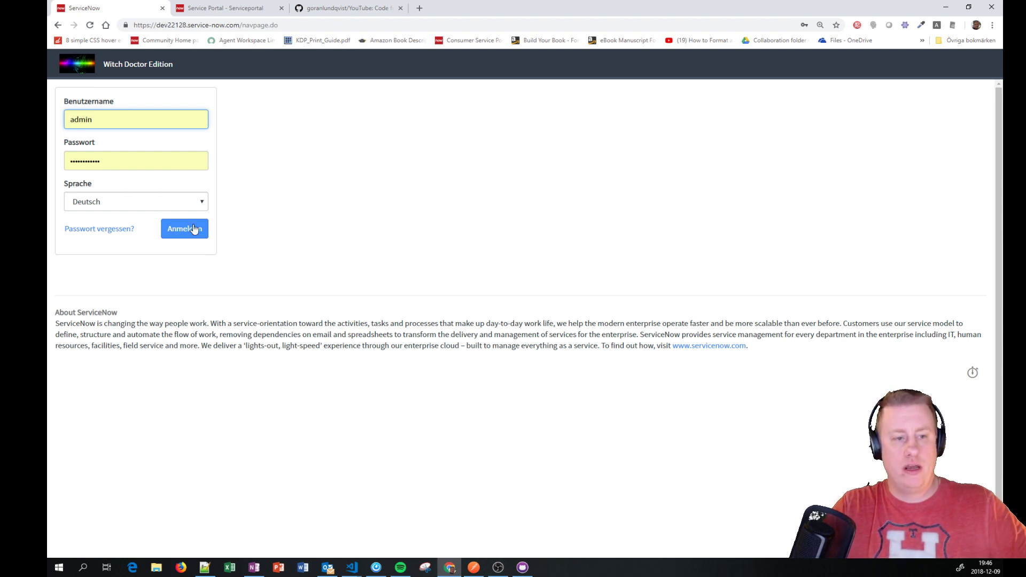
left_click(128, 206)
left_click(125, 229)
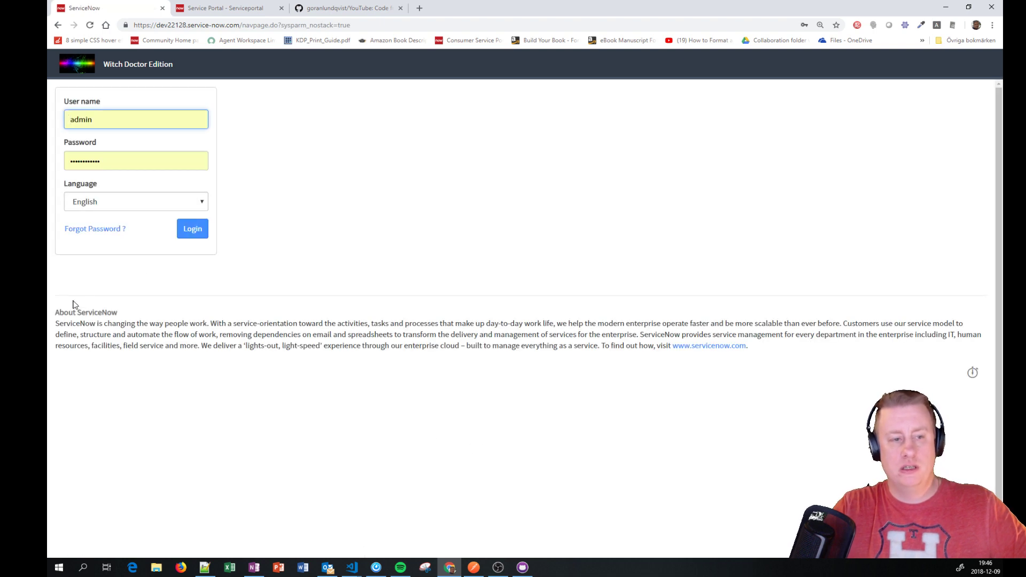
left_click(188, 230)
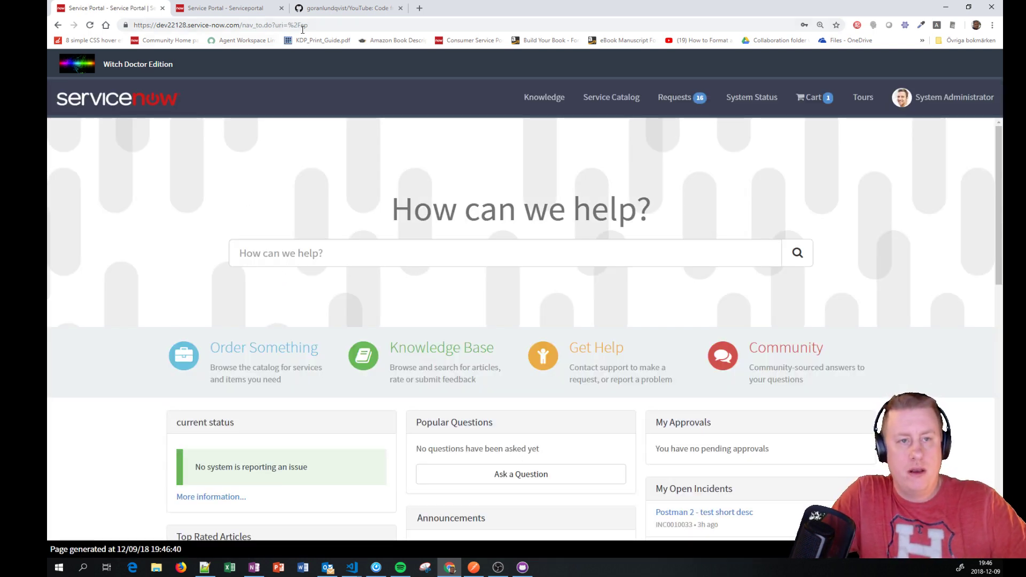
Step: Trim the address to the instance root and load the main home page
left_click_drag(243, 25, 308, 25)
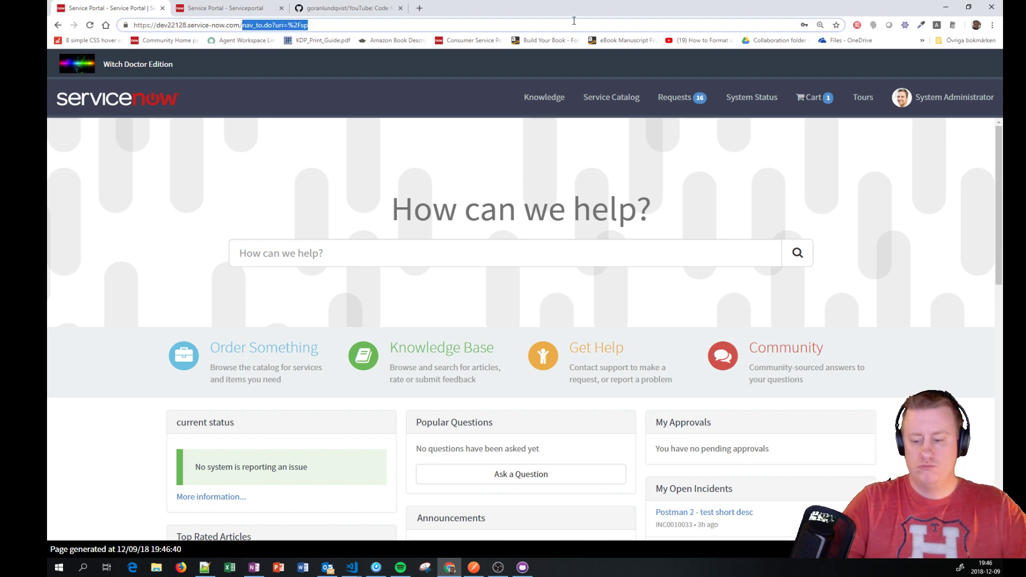
key("BackSpace")
key("Return")
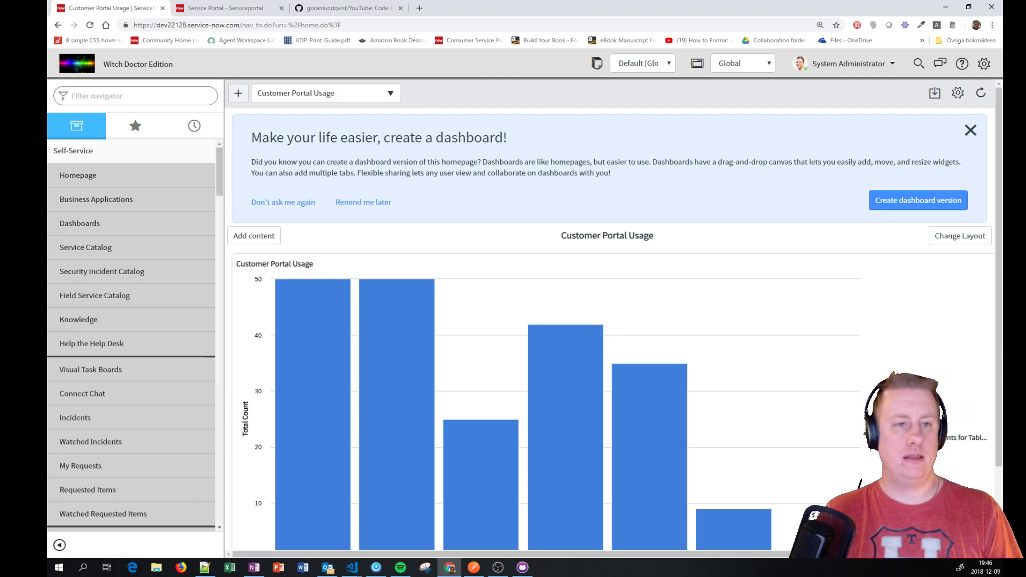
Step: Log in on the Service Portal, open Knowledge Base, and change the page id to 'landing'
left_click(235, 8)
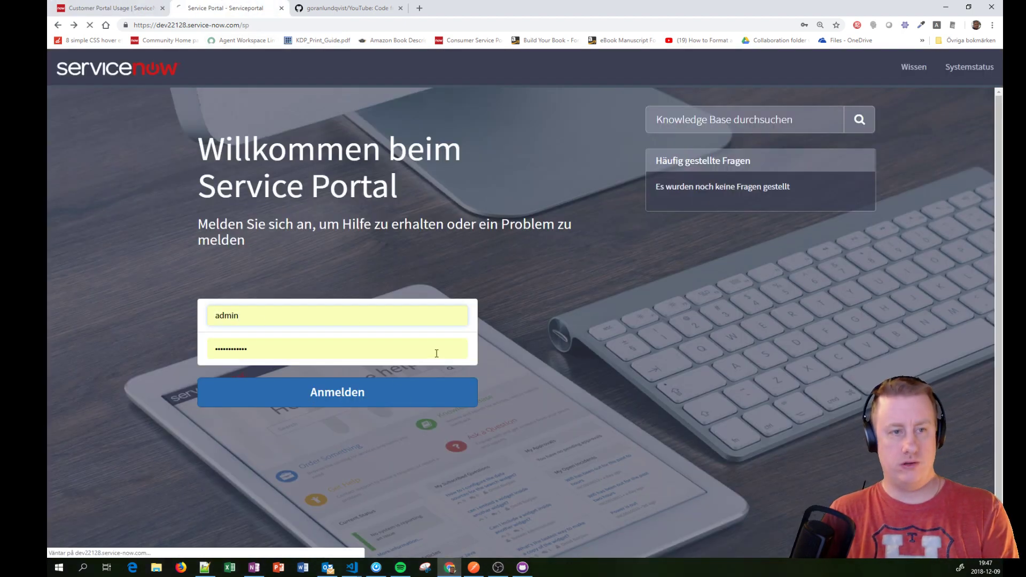
key("Return")
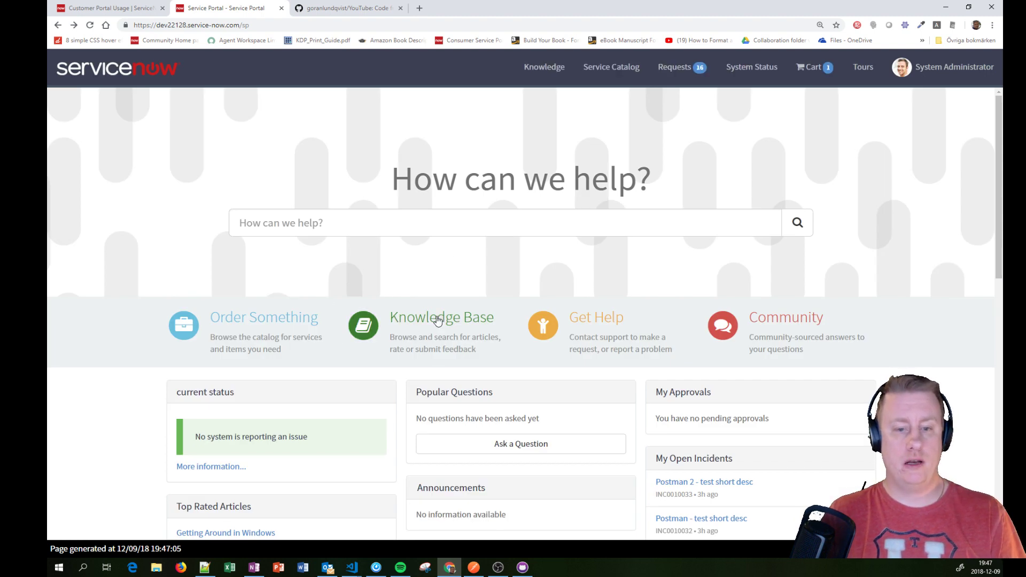
left_click(435, 319)
left_click_drag(263, 25, 417, 35)
type("landing")
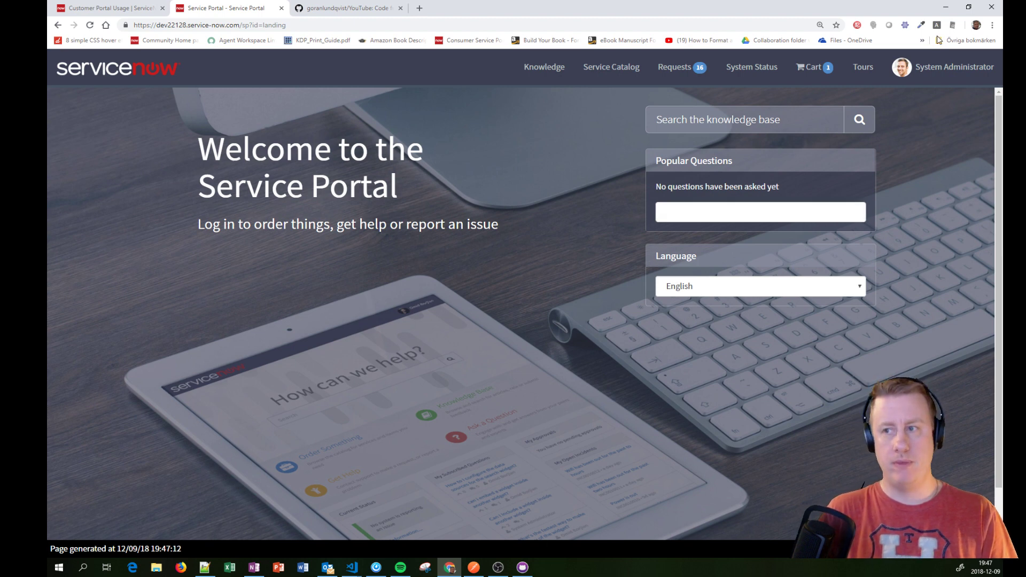
left_click(992, 25)
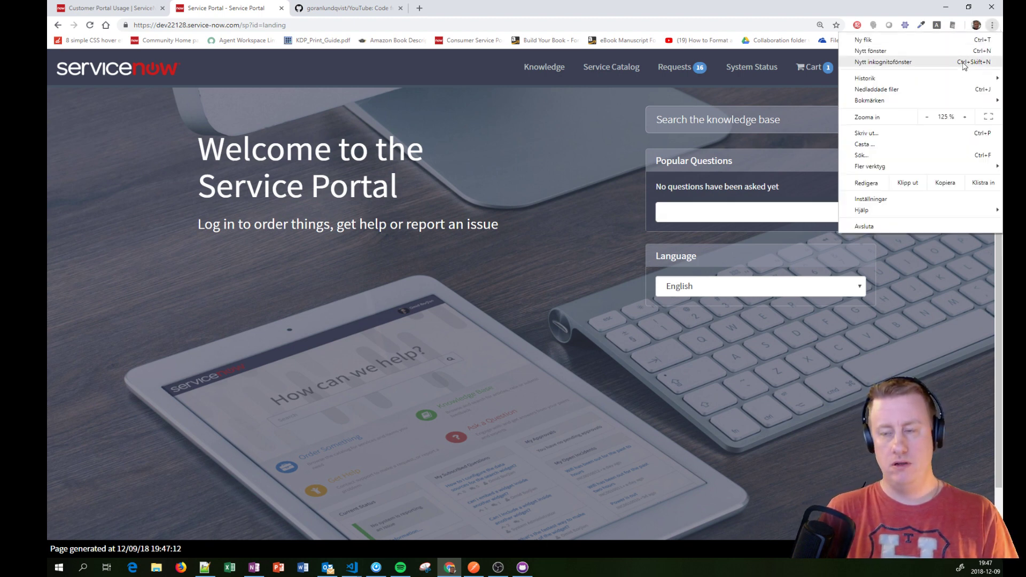
Step: Load dev22128.service-now.com/sp anonymously in a new private window, then return to the signed-in window
left_click(995, 62)
type("dev2")
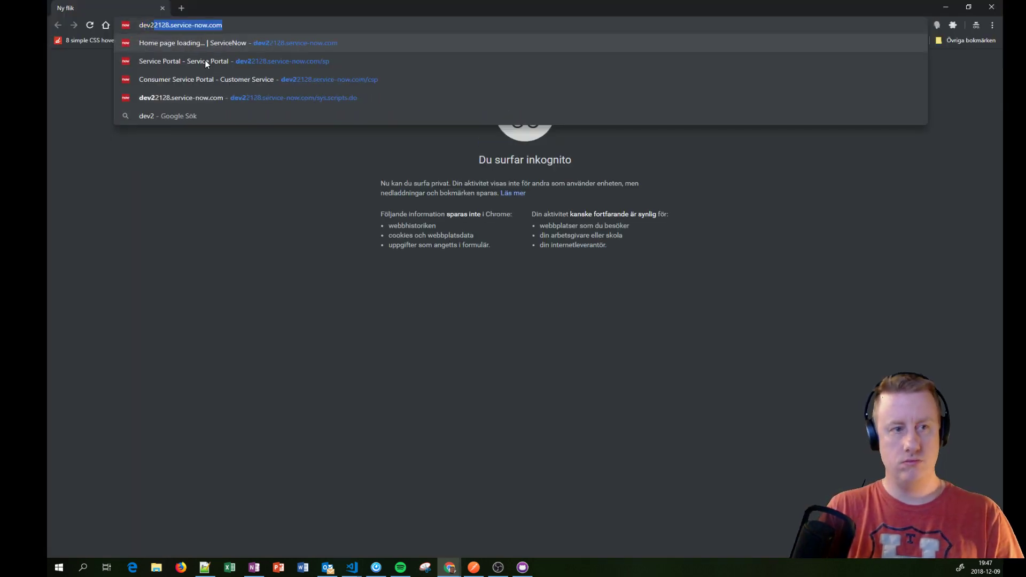
key("Return")
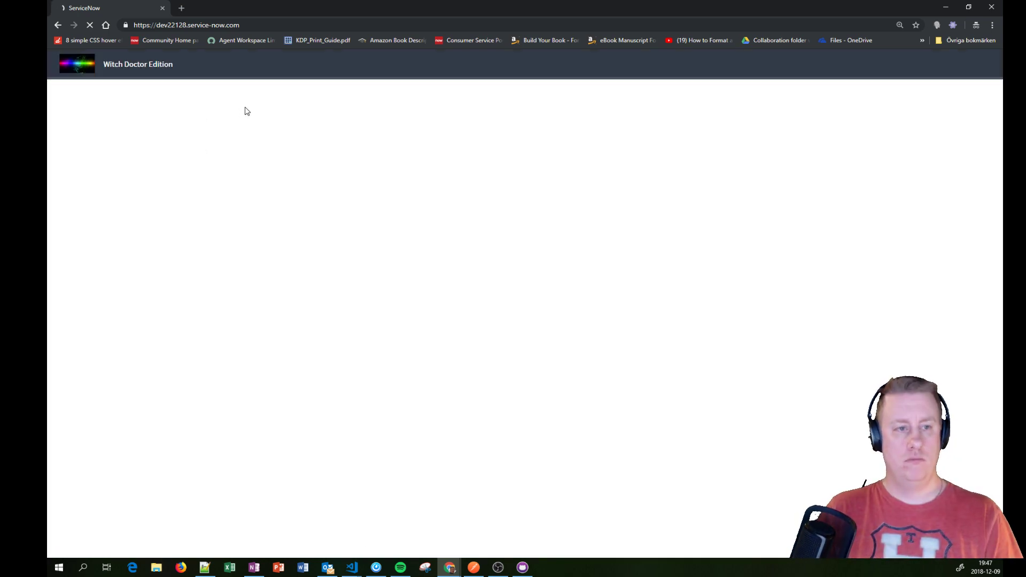
left_click(246, 25)
type("/sp")
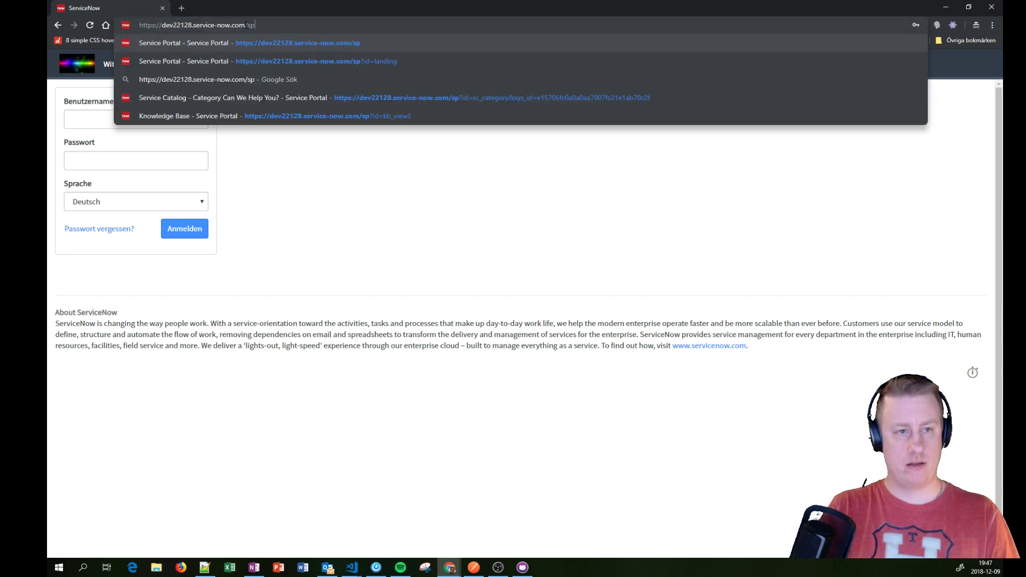
key("Return")
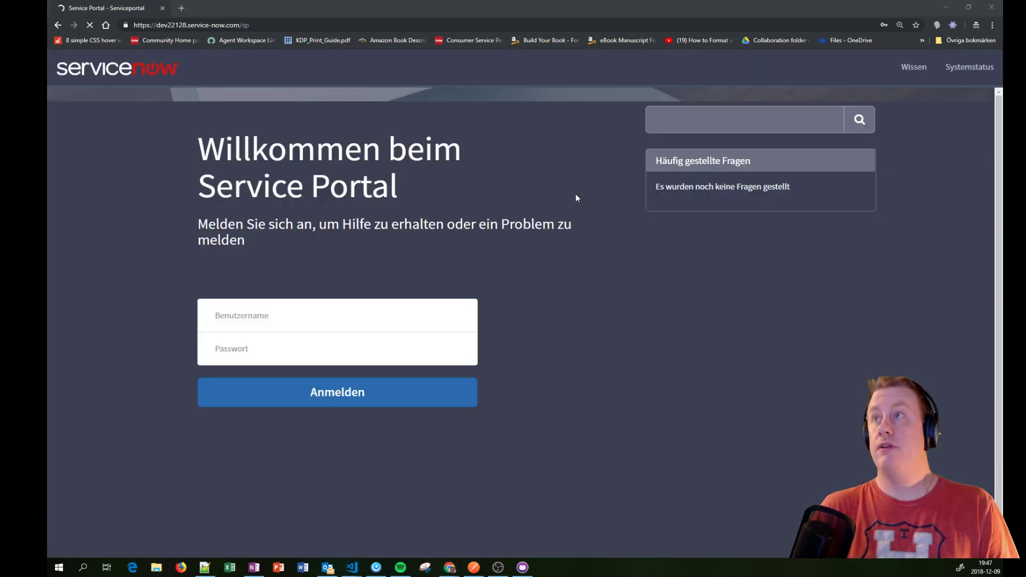
key("alt+Tab")
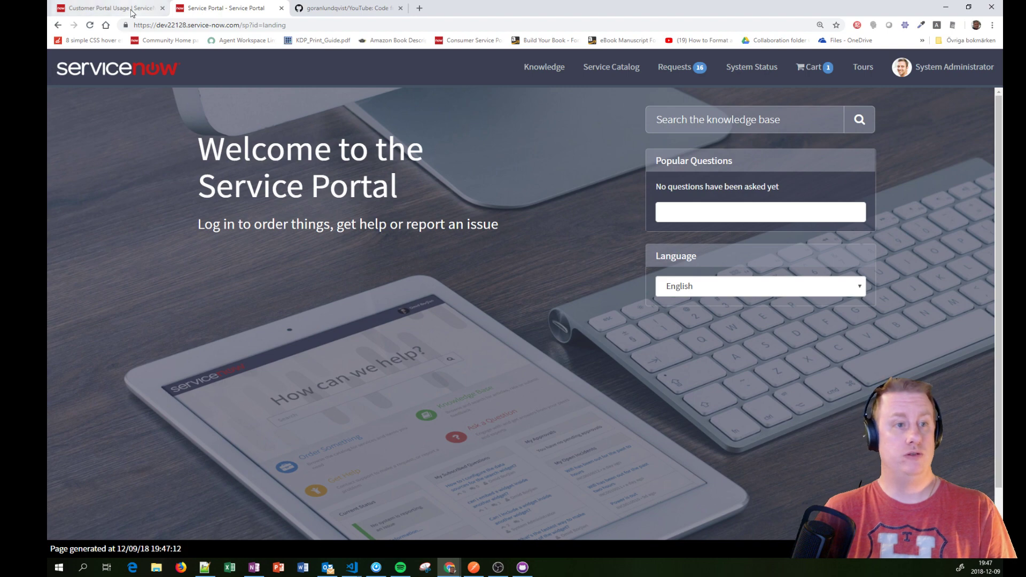
Step: Reopen the Guest user from History, set Language to English, save, and check the private portal
left_click(72, 10)
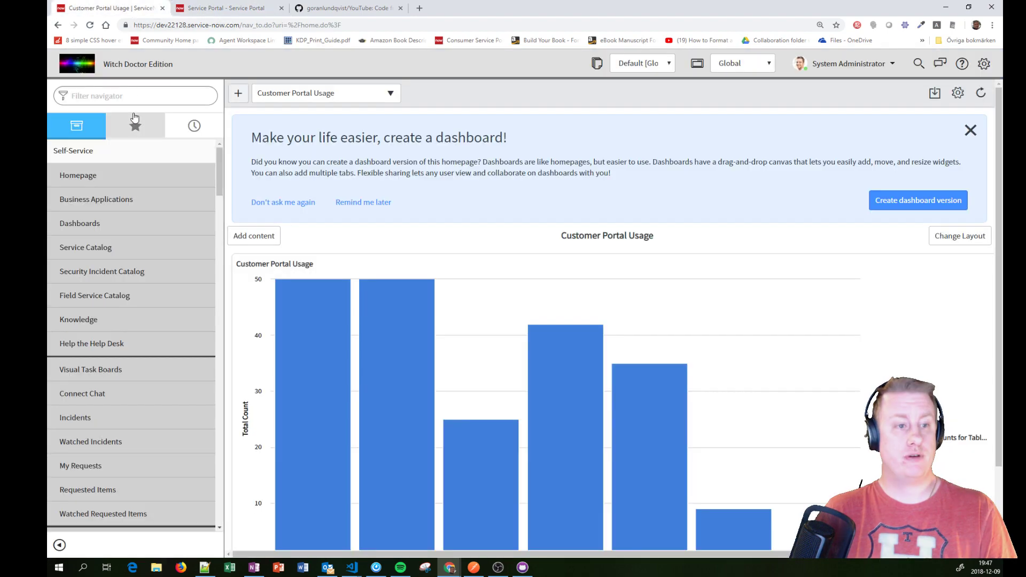
left_click(194, 126)
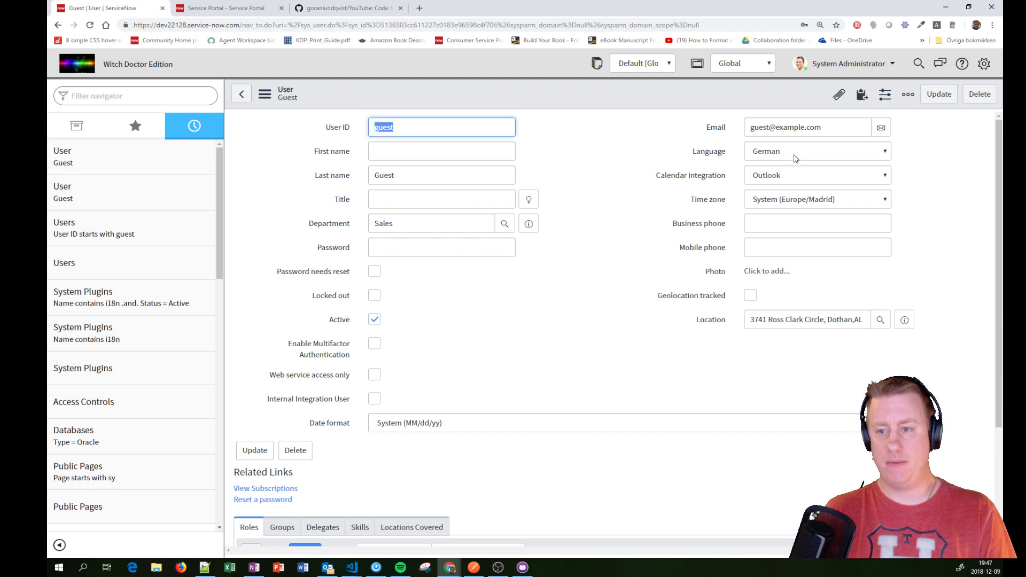
left_click(795, 159)
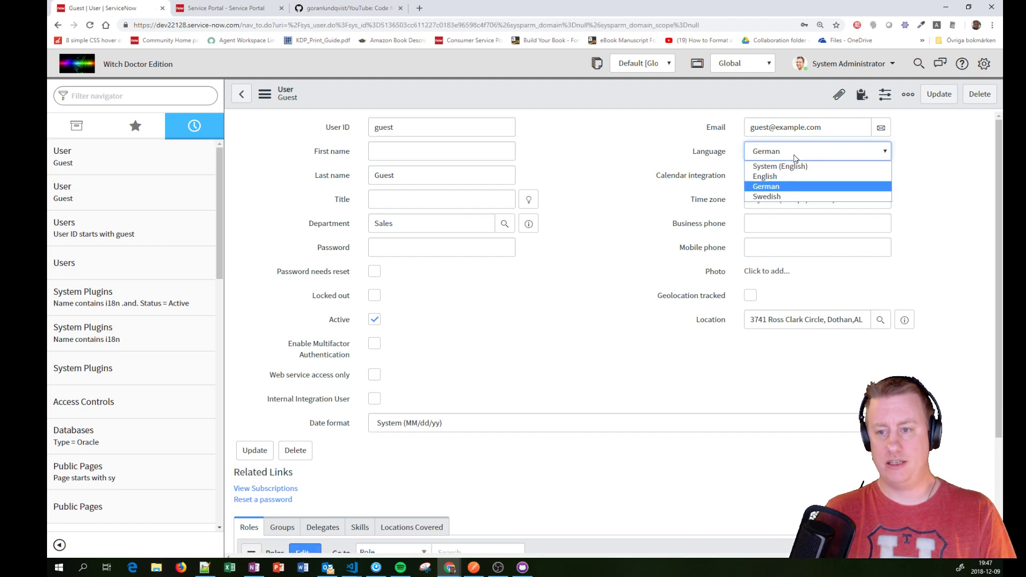
left_click(786, 175)
right_click(600, 98)
left_click(606, 103)
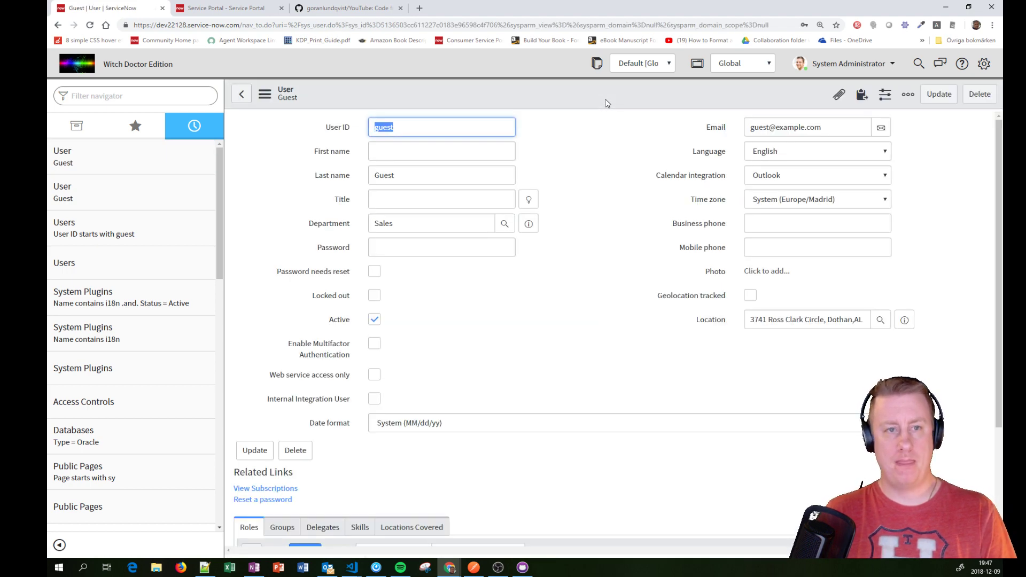
key("alt+Tab")
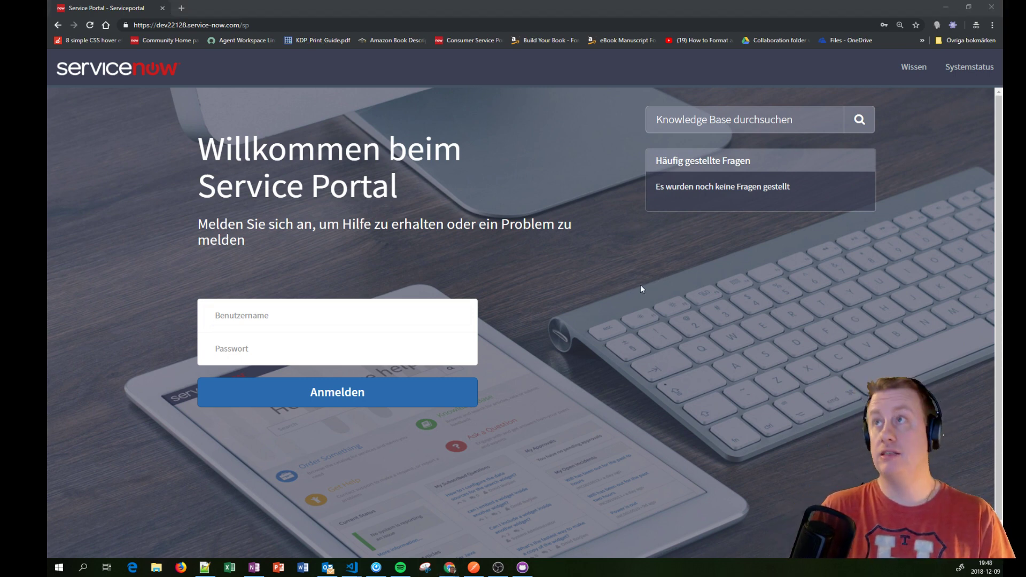
Step: From the Service Portal, open the Language Switch widget in the Widget Editor
key("alt+Tab")
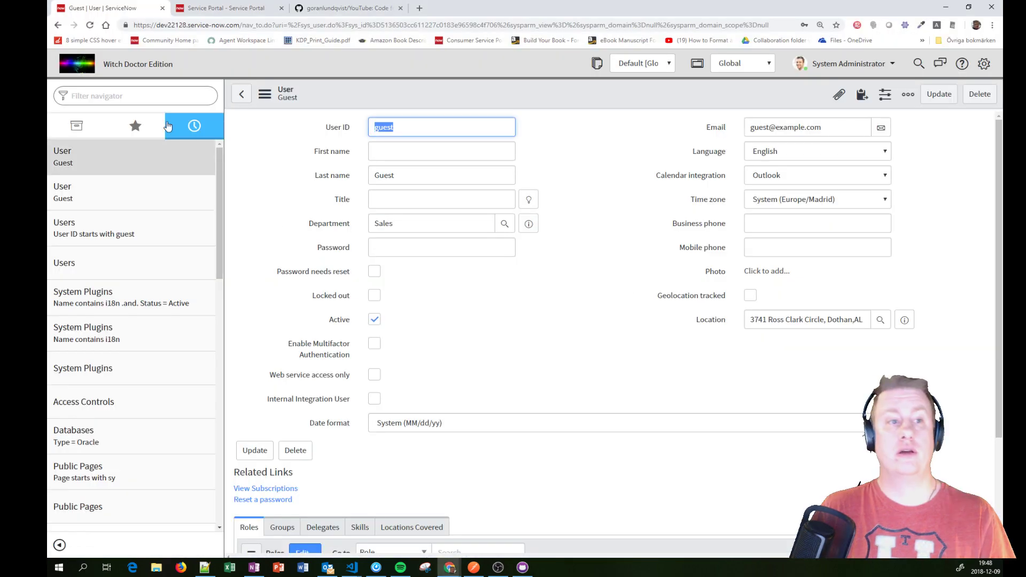
left_click(258, 11)
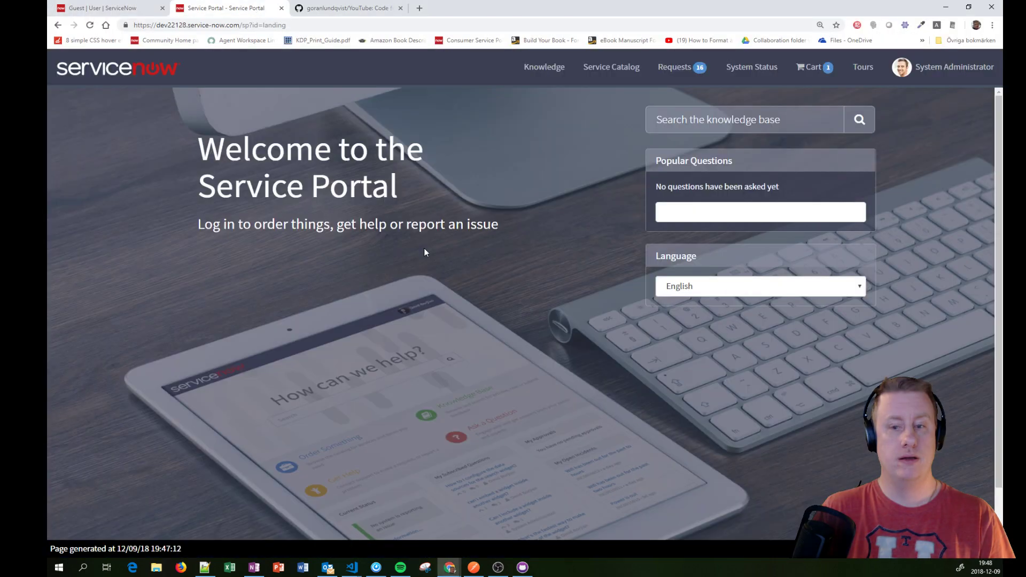
right_click(726, 255, "ctrl")
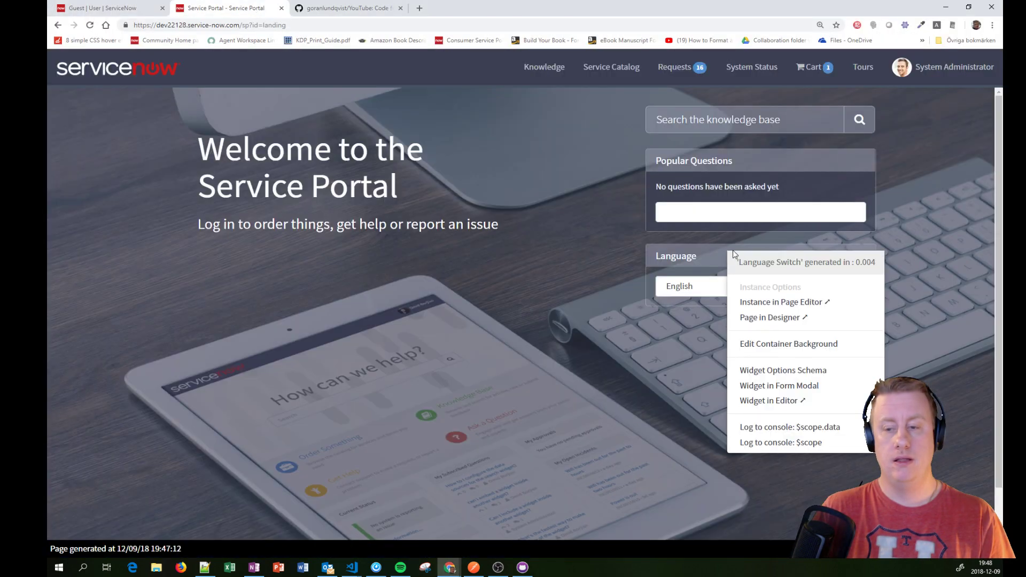
left_click(805, 402)
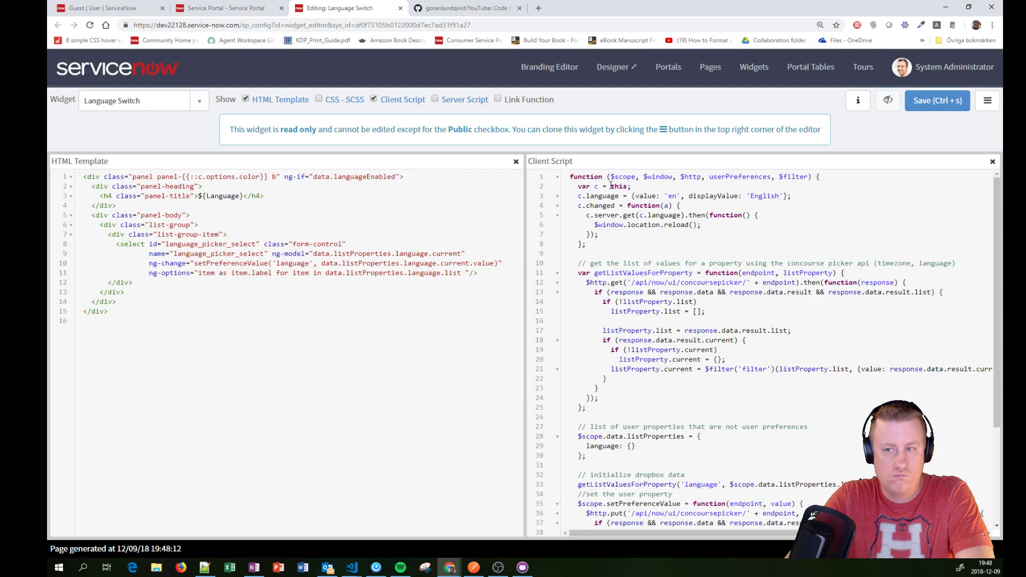
Step: Inspect the widget settings menu and the read-only notice about the Public Widget checkbox
left_click(987, 100)
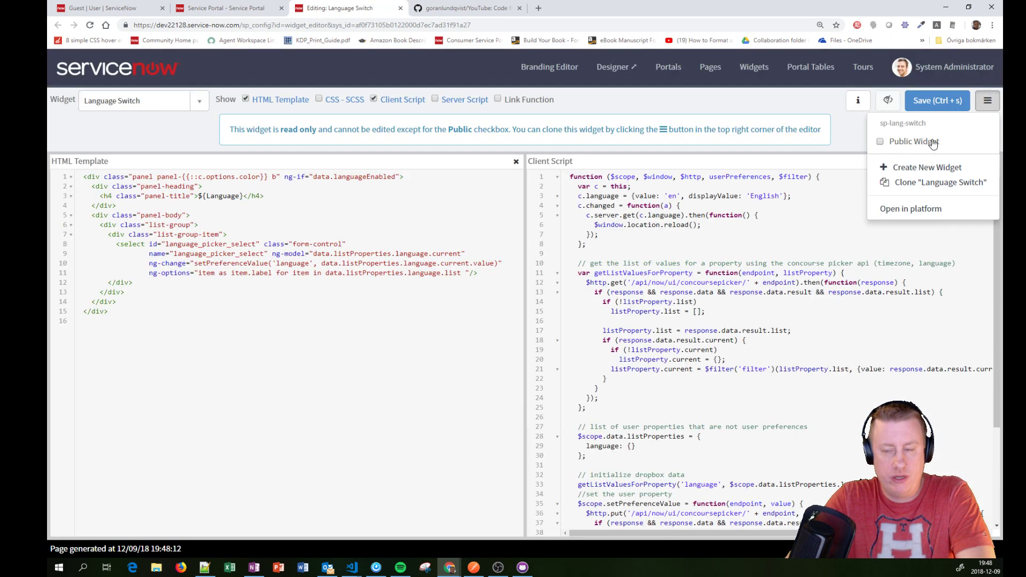
left_click(850, 127)
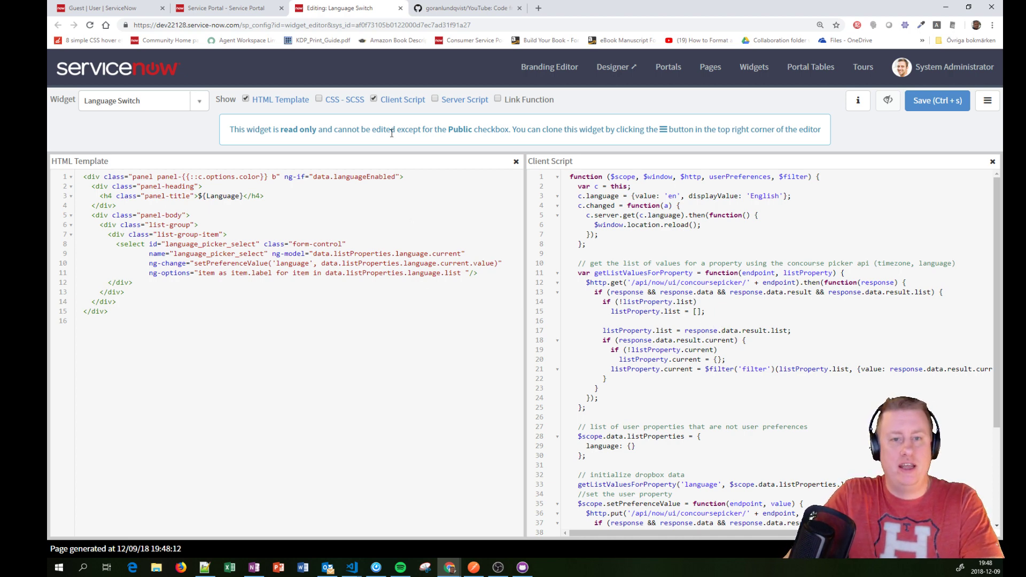
left_click_drag(376, 132, 456, 140)
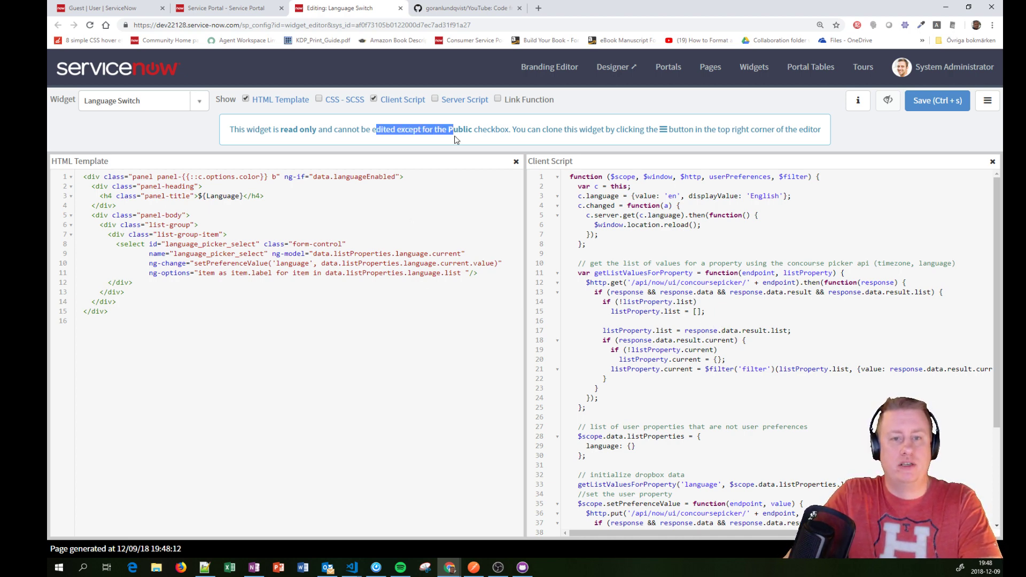
left_click(988, 100)
left_click(896, 174)
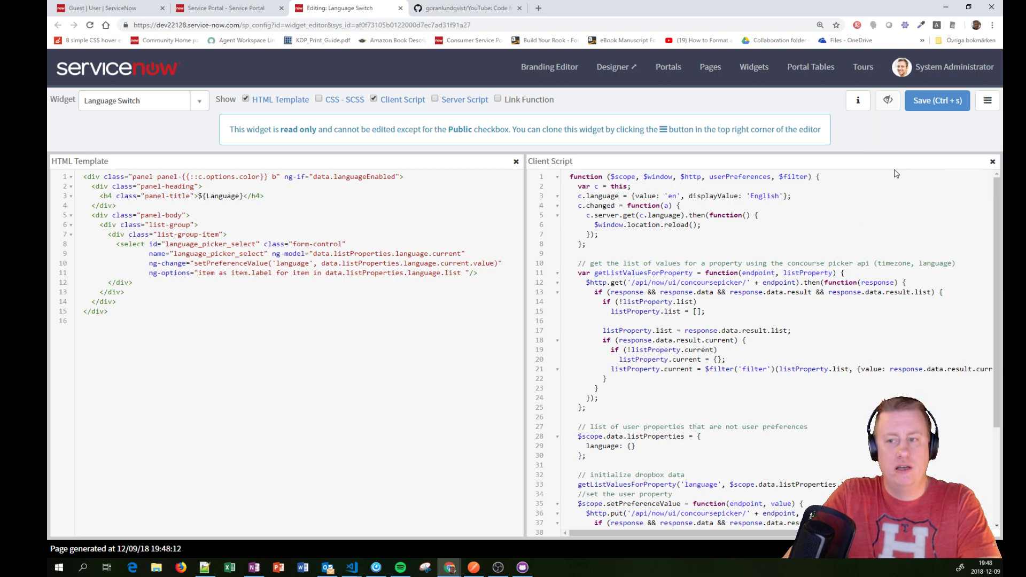
left_click(988, 101)
left_click(938, 101)
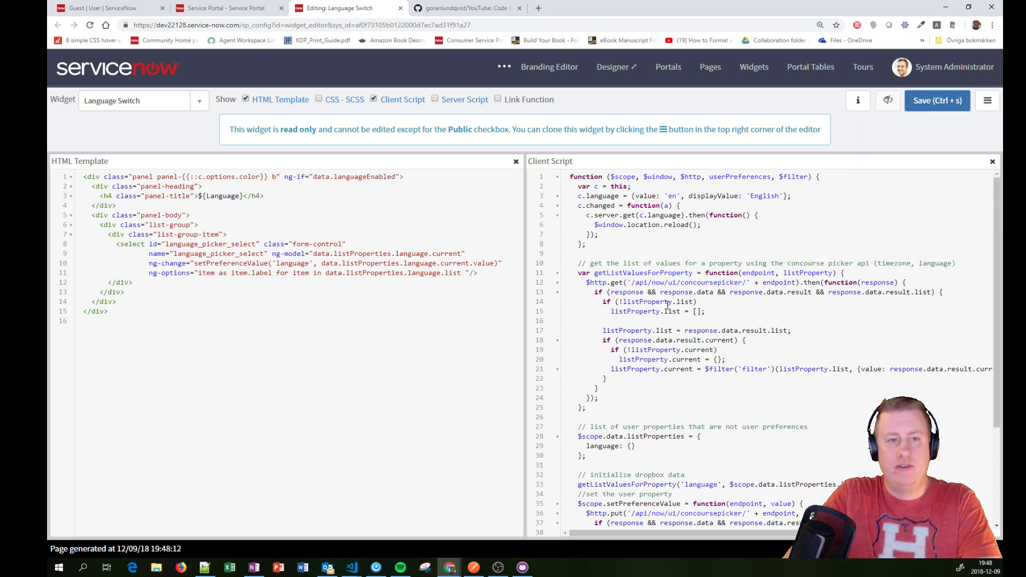
Step: Reload the guest portal, check its empty Sprache language list, and close the private window
key("alt+Tab")
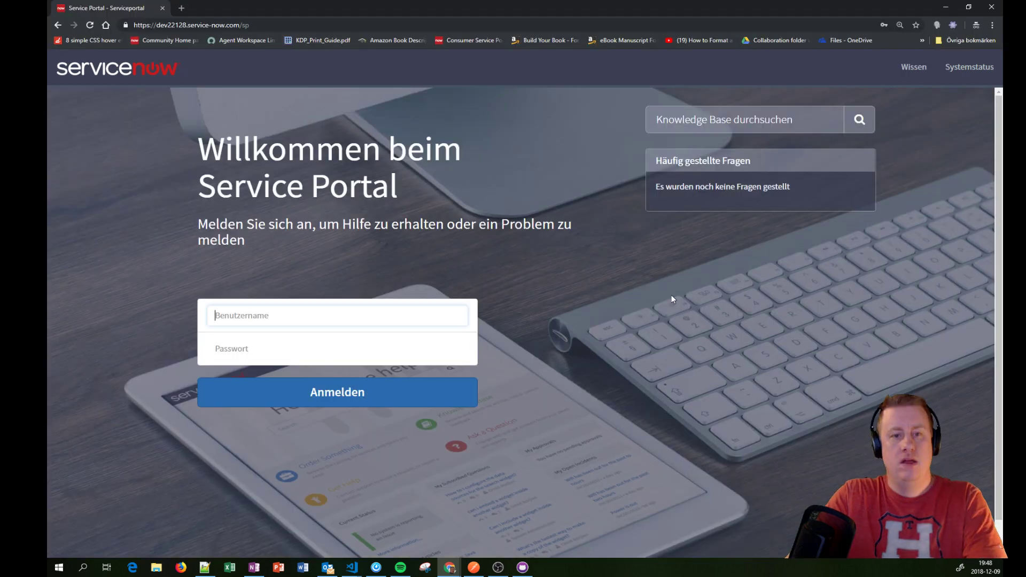
key("F5")
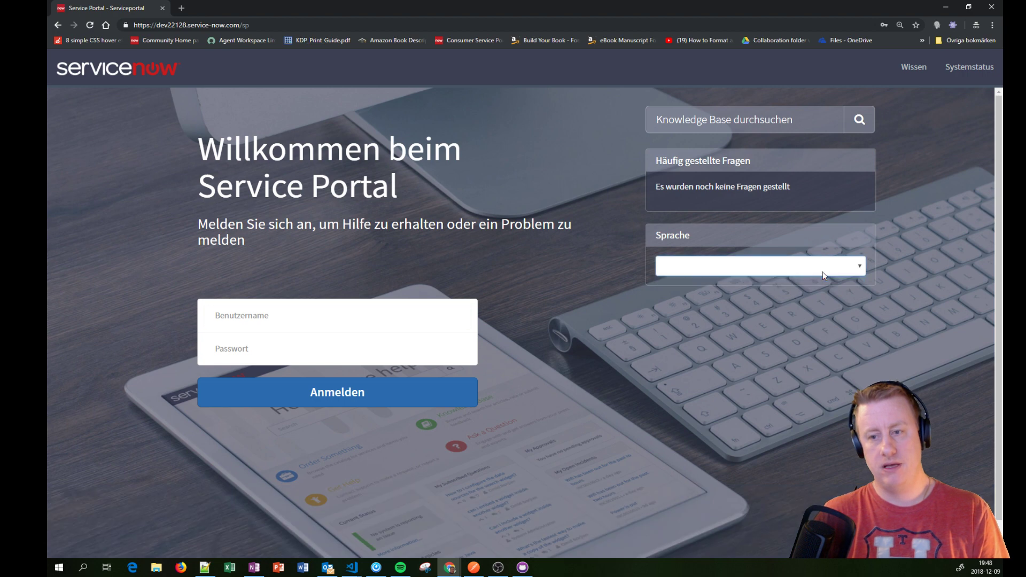
left_click_drag(311, 187, 304, 225)
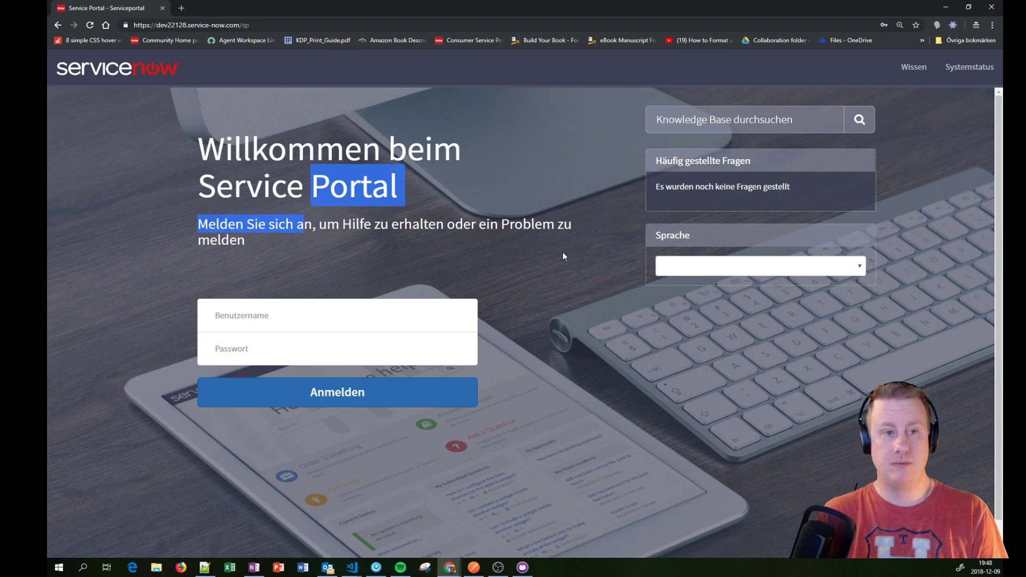
left_click(732, 270)
left_click(362, 24)
key("ctrl+c")
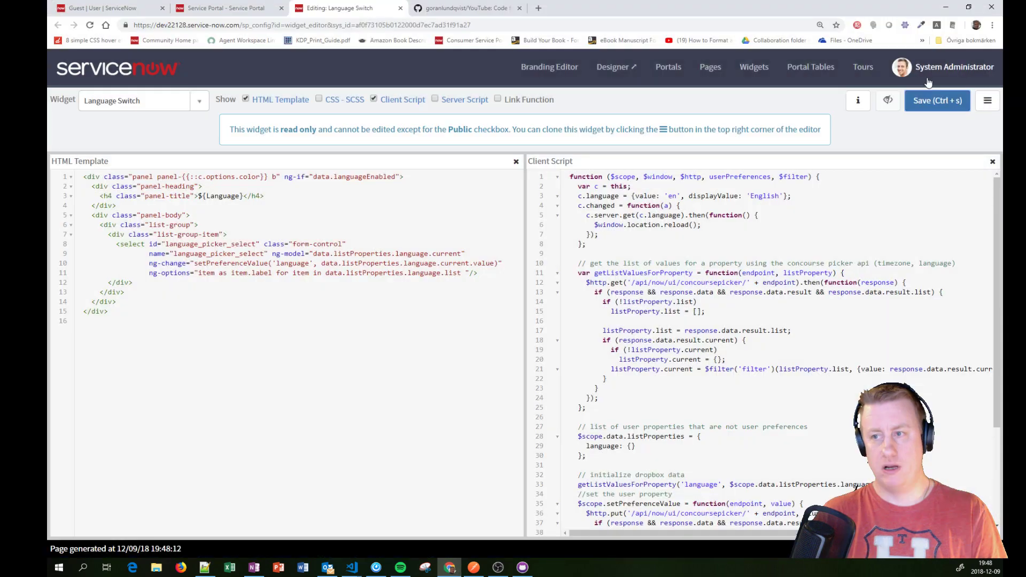
left_click(992, 25)
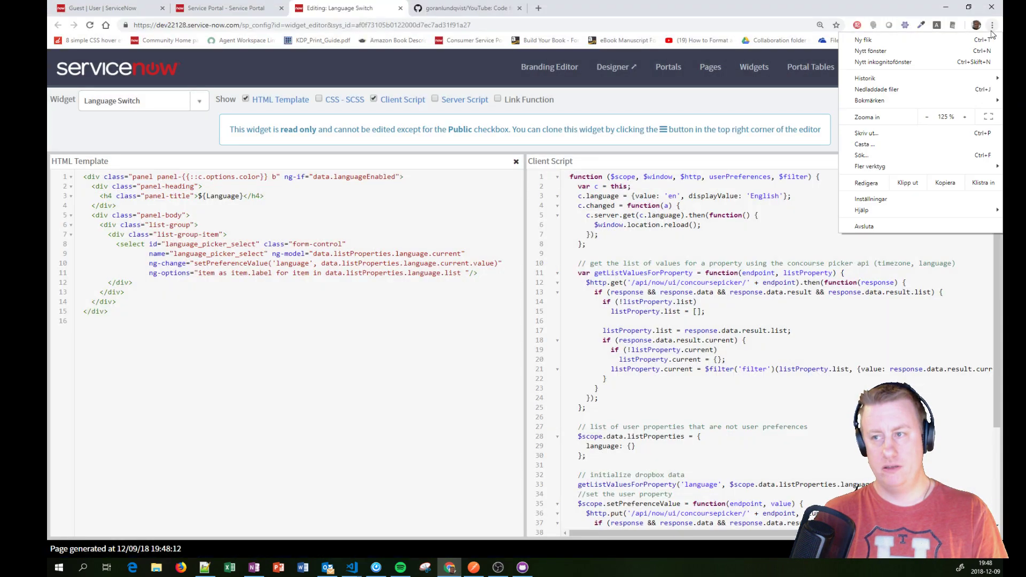
Step: Paste the /sp address into a new private window as guest, then return to the widget editor
left_click(966, 62)
key("ctrl+v")
key("Return")
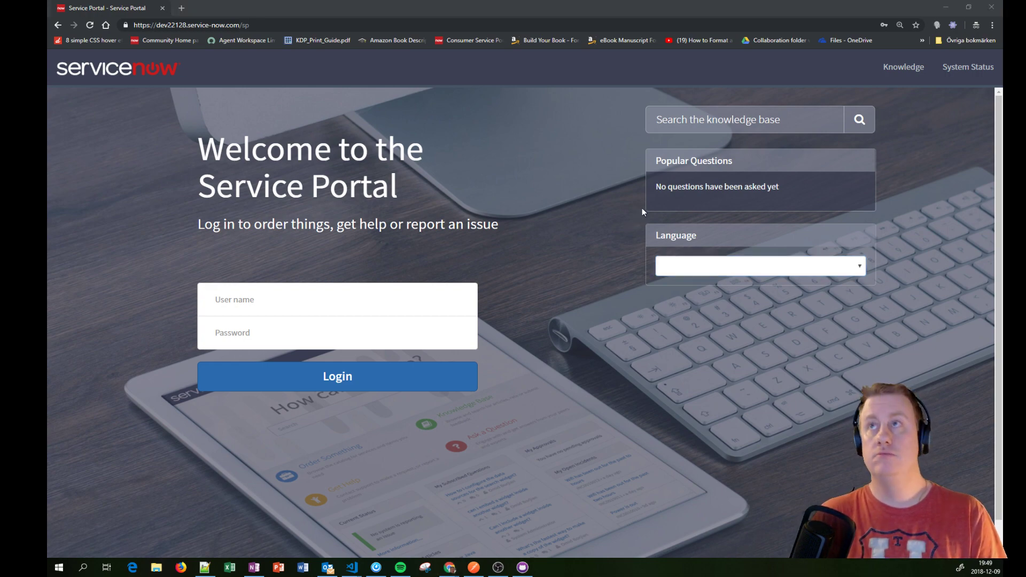
key("alt+Tab")
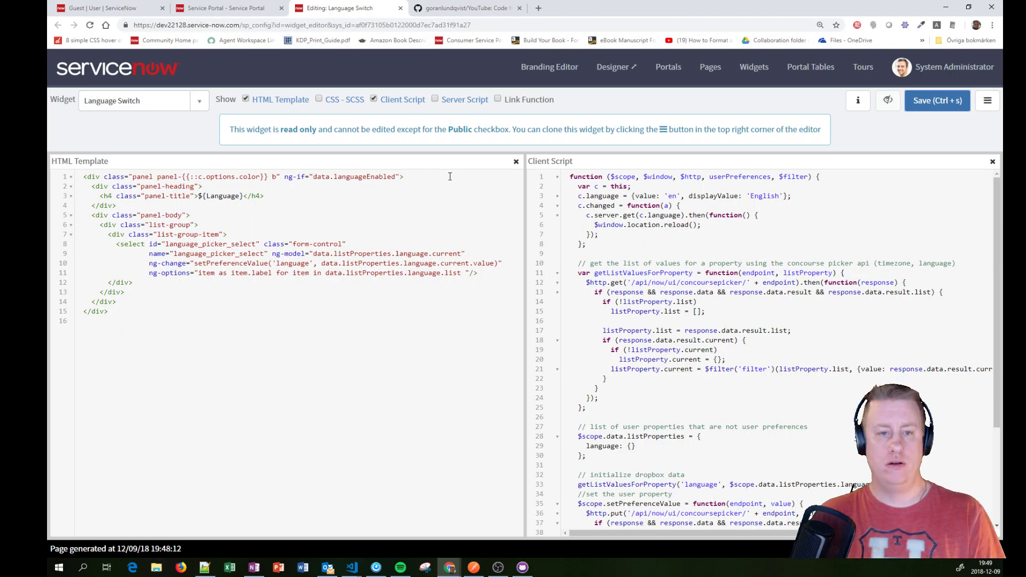
Step: Show the widget's Server Script and highlight the $http.get concoursepicker call on line 12
left_click(436, 100)
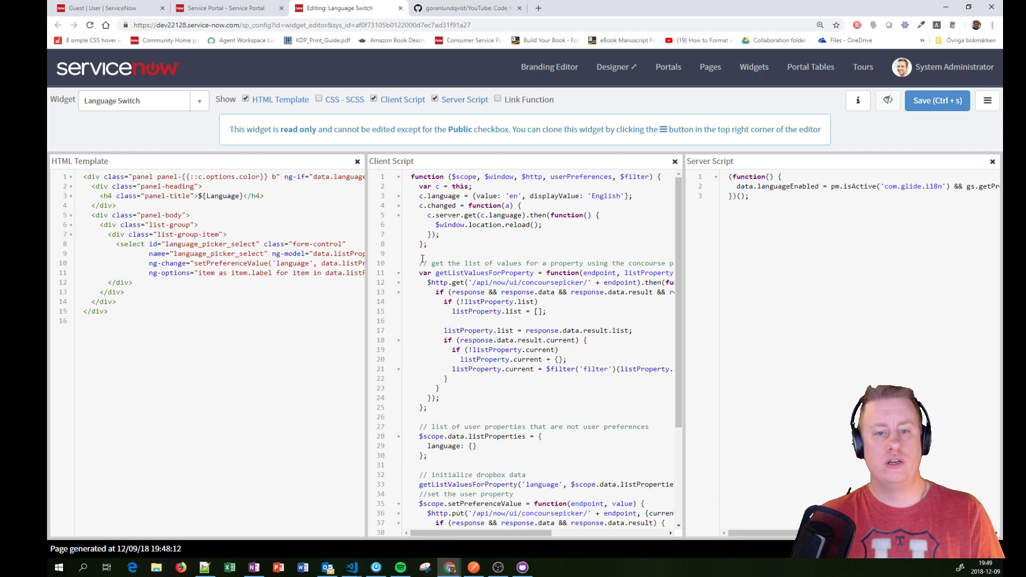
scroll(650, 378, "down", 4)
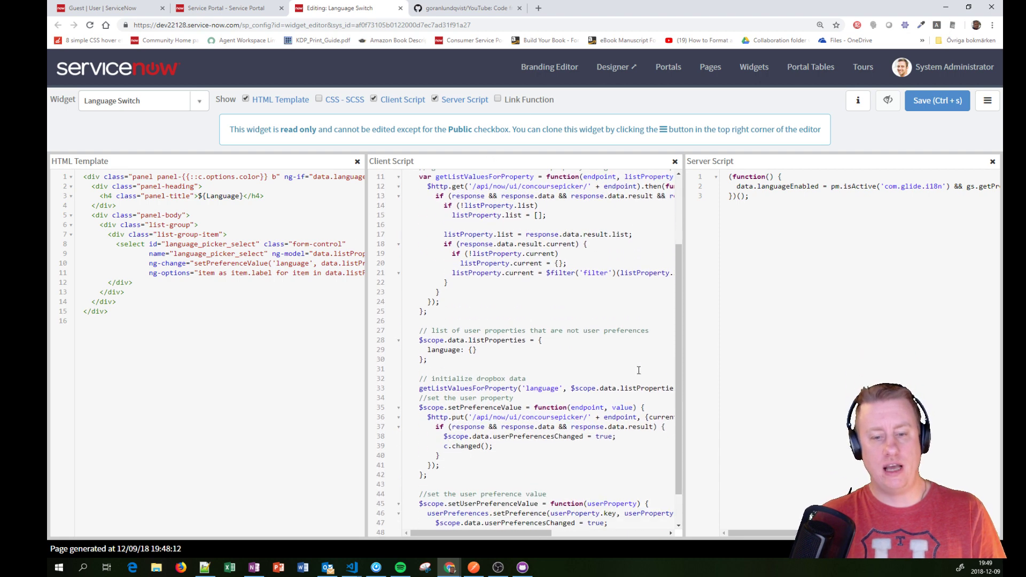
scroll(577, 329, "up", 4)
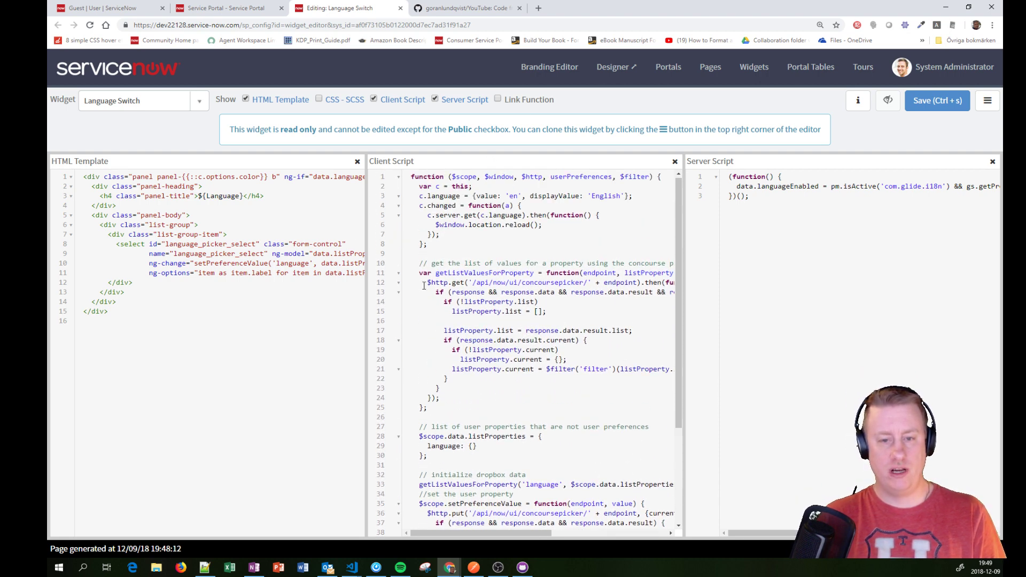
left_click_drag(411, 283, 644, 283)
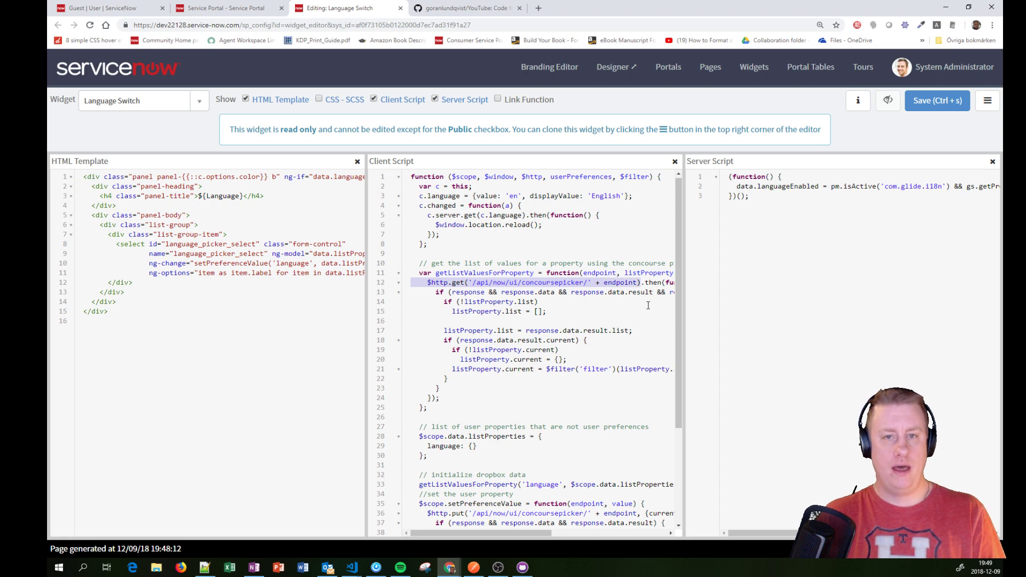
Step: In the guest window, inspect the 401 Unauthorized language request error in the DevTools Console
left_click_drag(260, 12, 360, 45)
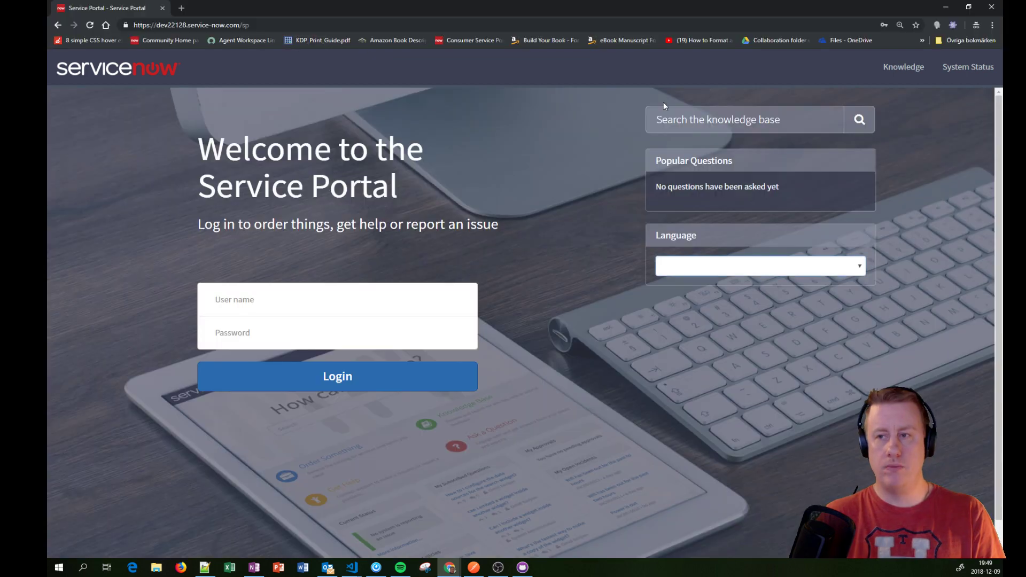
left_click(992, 26)
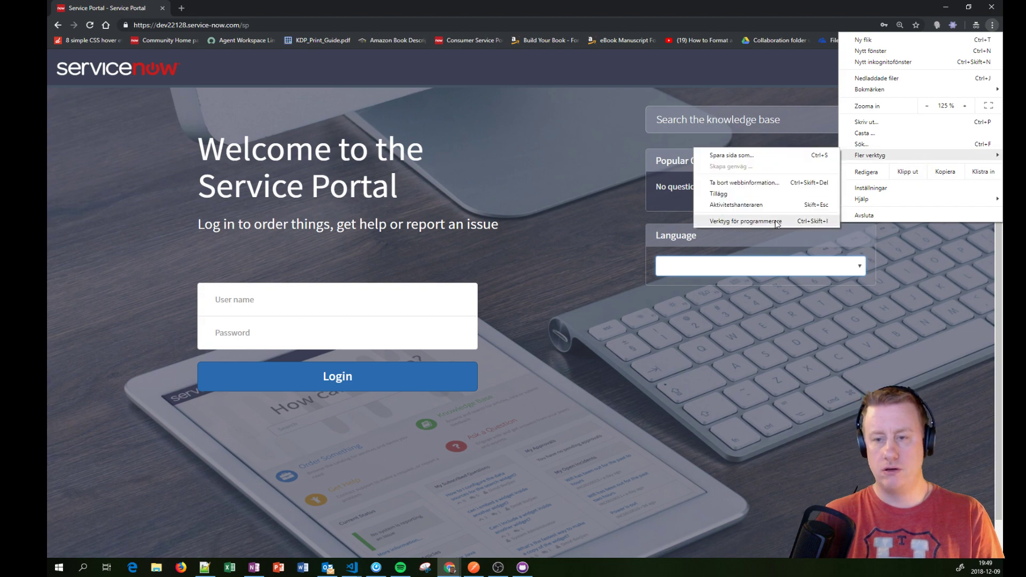
left_click(776, 222)
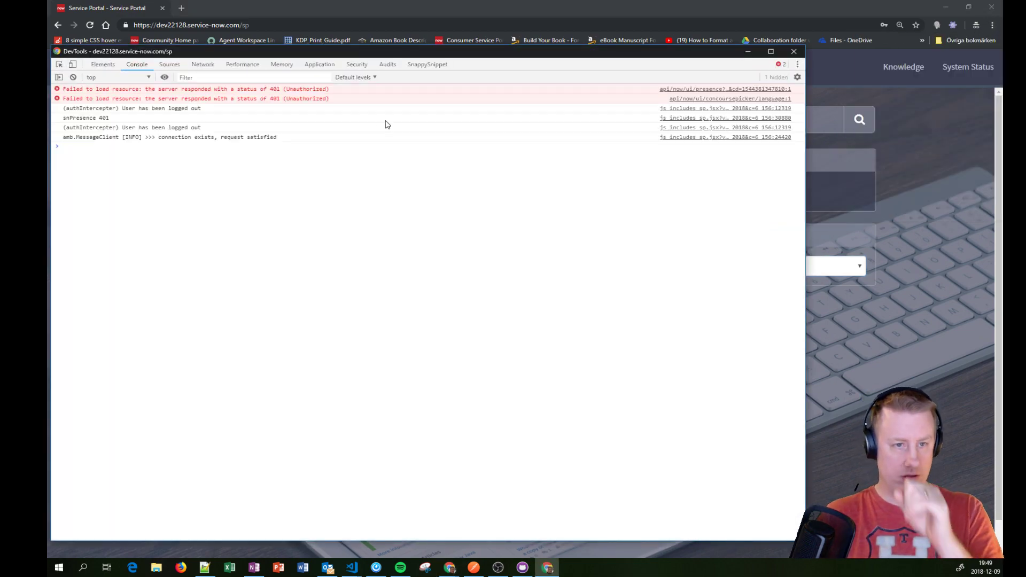
mouse_move(338, 96)
left_mouse_down()
mouse_move(267, 101)
mouse_move(299, 111)
mouse_move(343, 100)
left_mouse_up()
Step: Close the developer tools and the guest incognito window
left_click(354, 98)
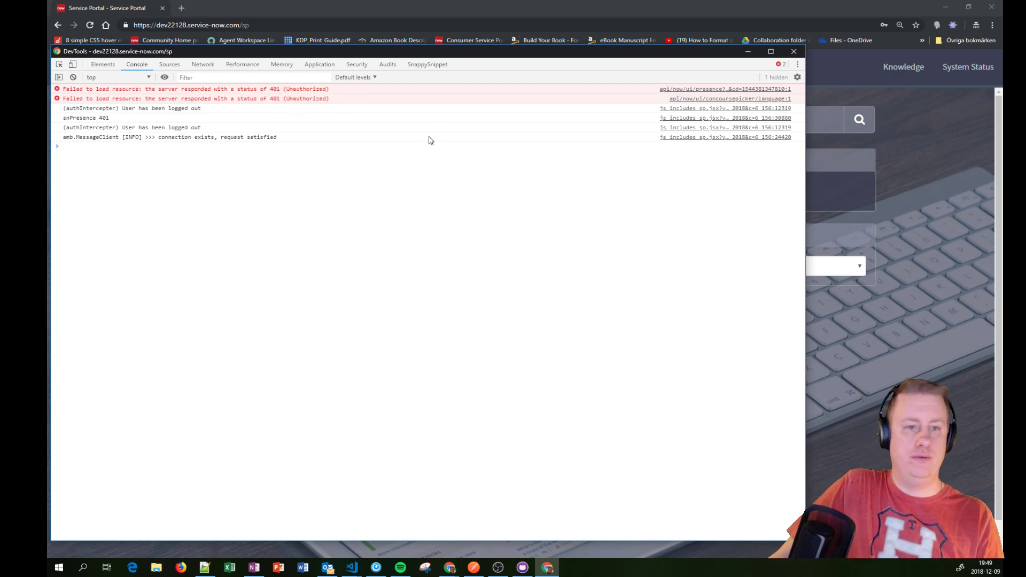
left_click(794, 51)
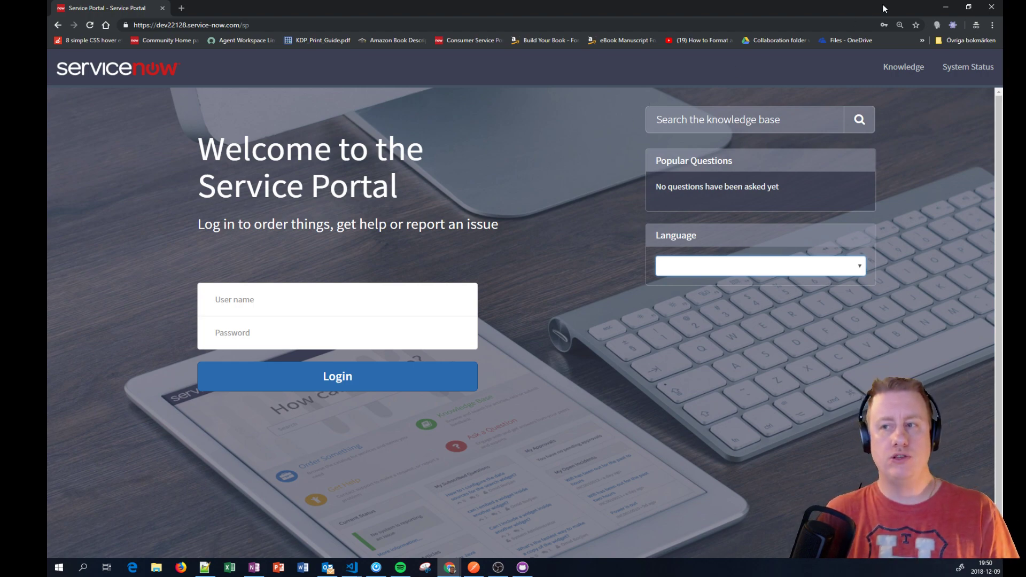
left_click(991, 7)
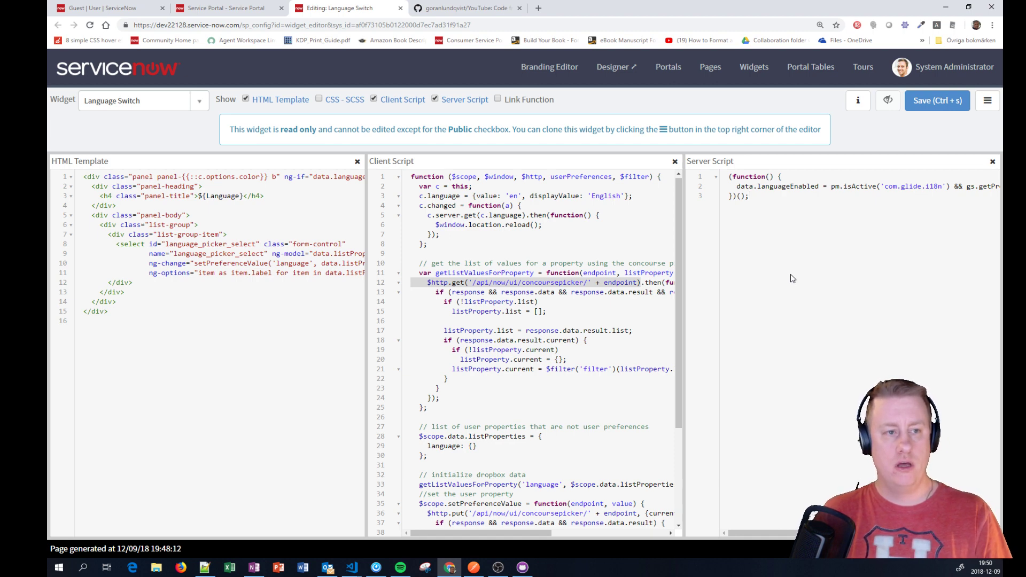
Step: Open the admin Service Portal landing page in Page Designer from the Language widget
left_click(228, 7)
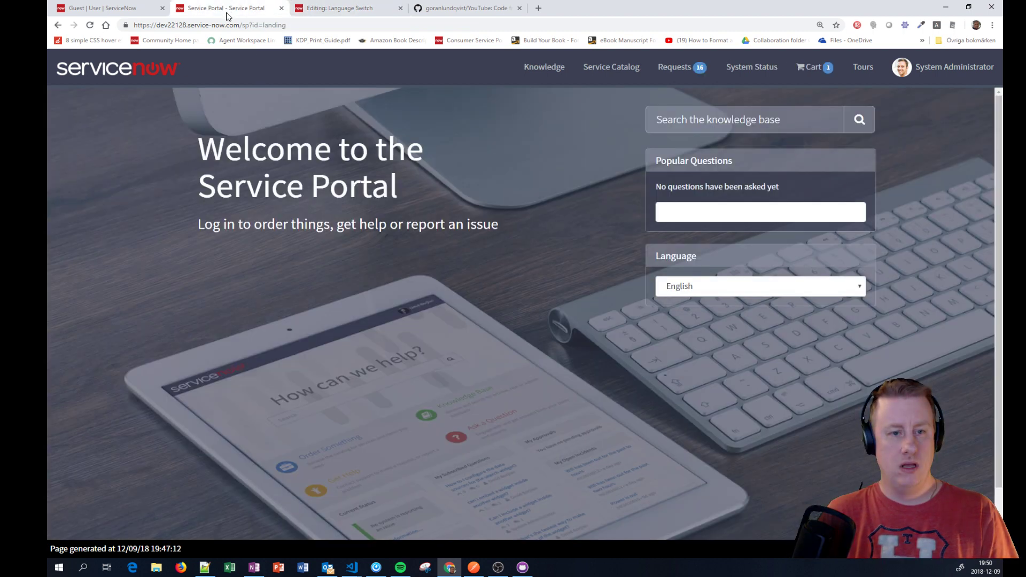
right_click(595, 251, "ctrl")
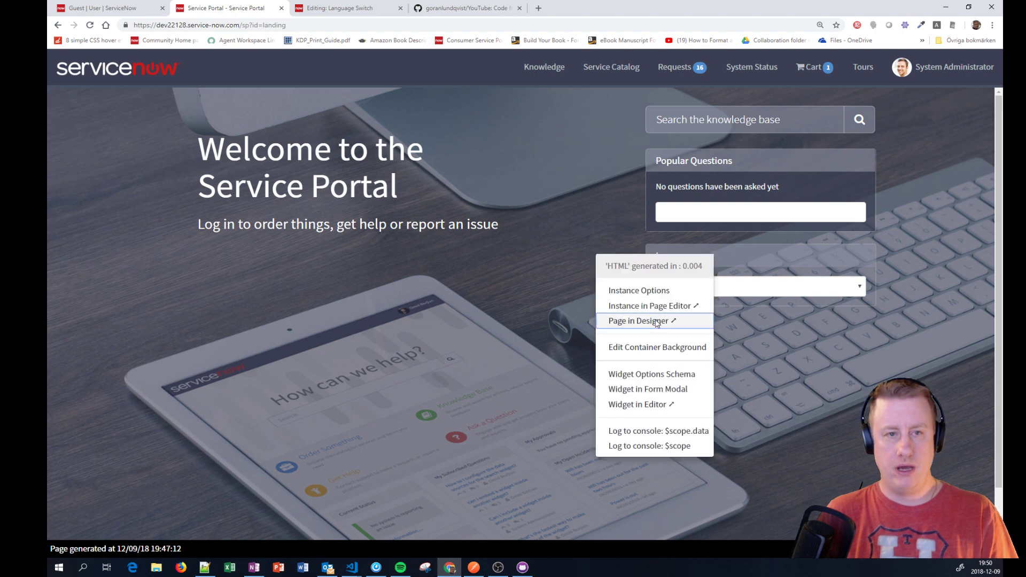
left_click(654, 323)
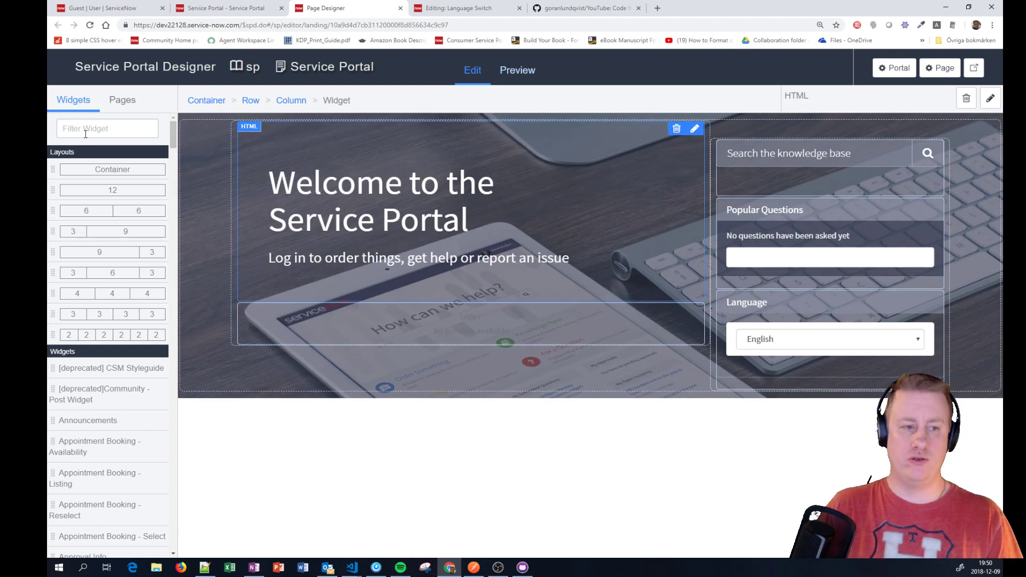
Step: Filter widgets for 'wd' and place WD - Language Switch under the welcome text
left_click(84, 132)
type("wd")
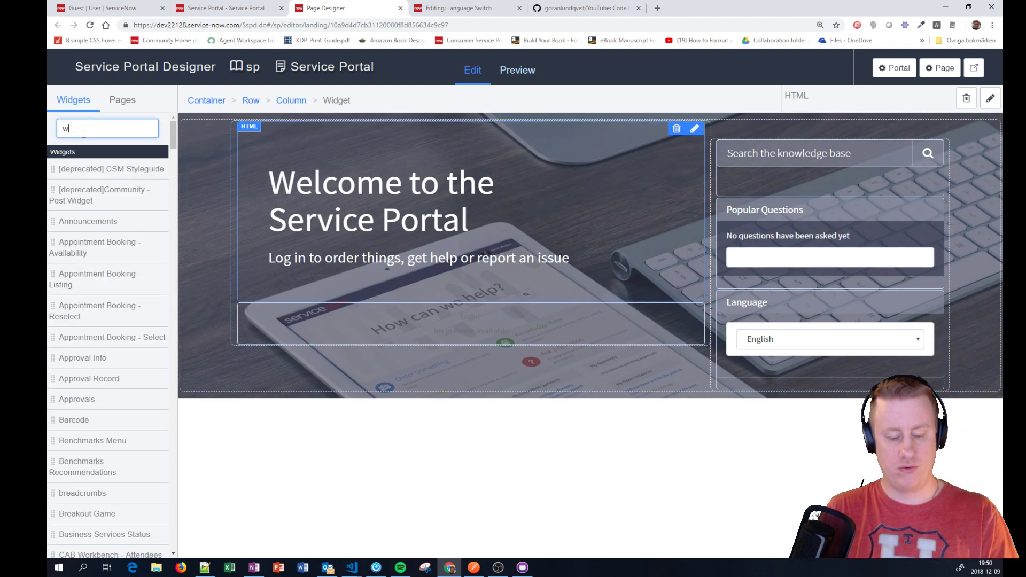
left_click_drag(84, 194, 411, 381)
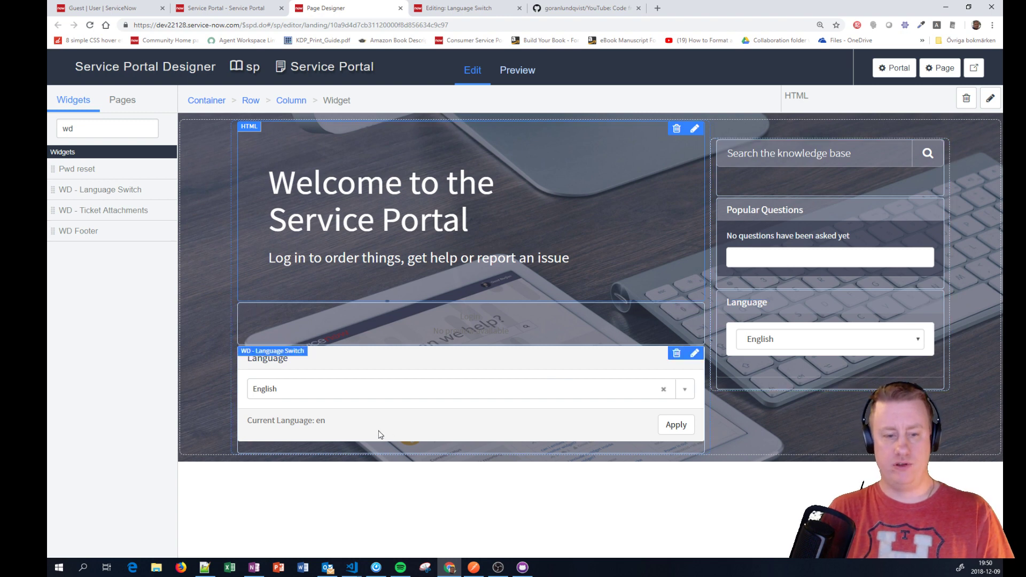
Step: Preview the landing page, choose German in the Language Switch widget, and apply it
left_click(510, 74)
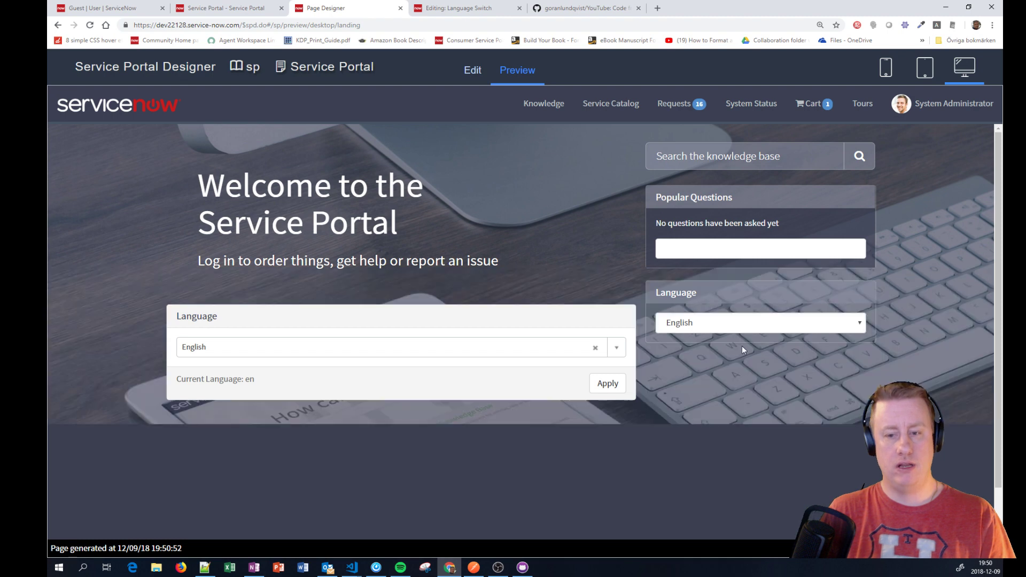
left_click(617, 348)
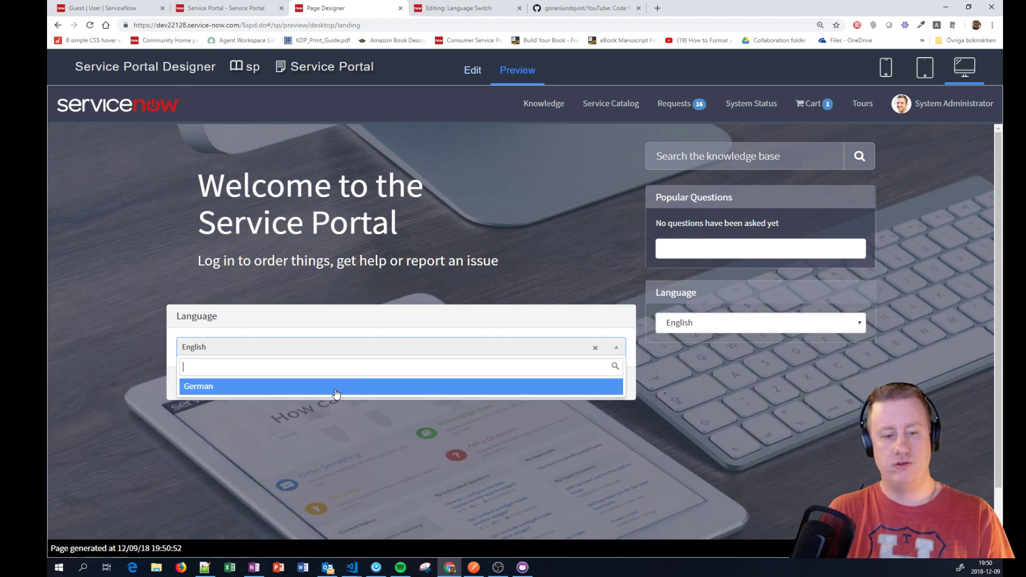
left_click(334, 389)
left_click(616, 353)
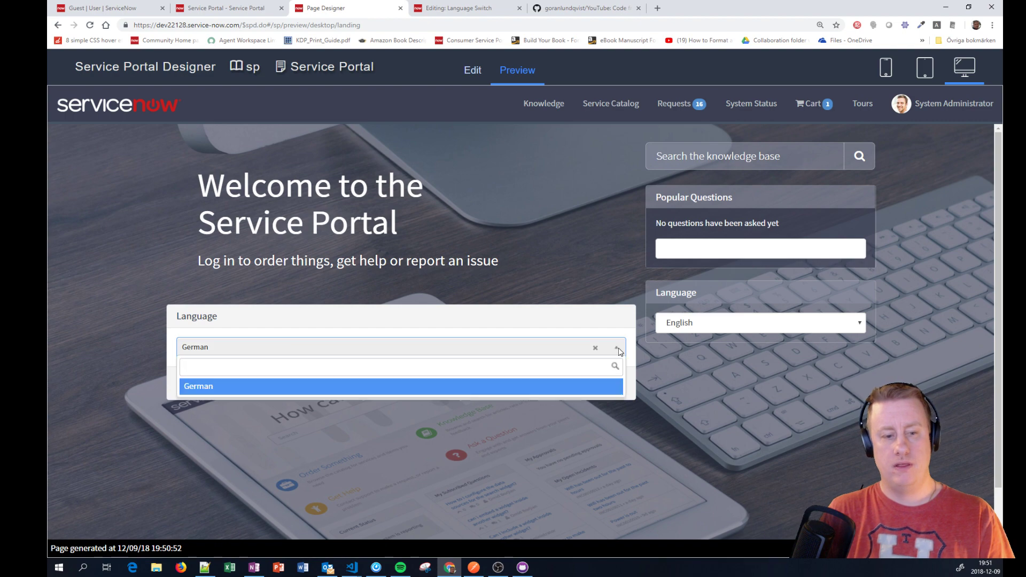
left_click(570, 390)
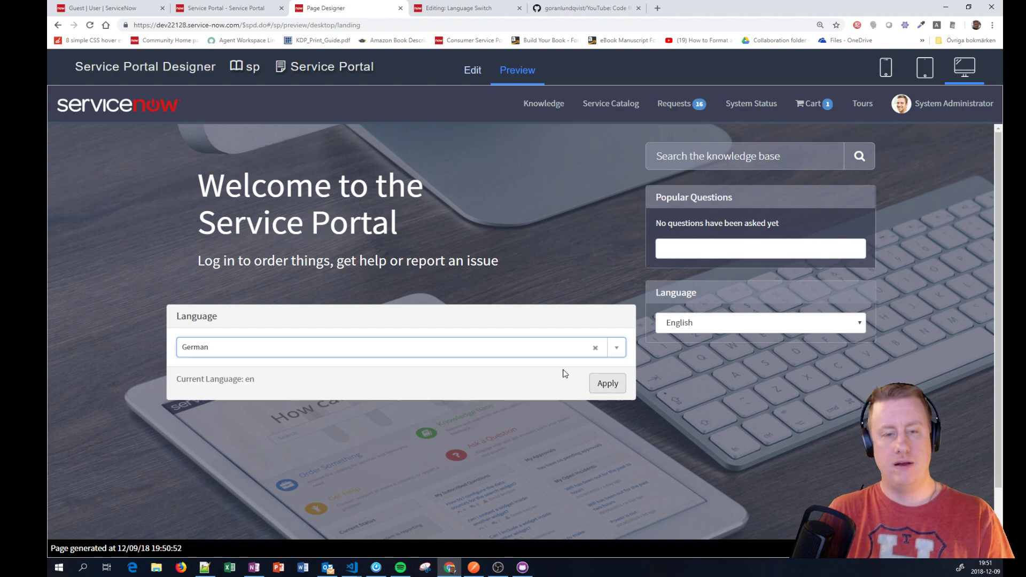
left_click(622, 387)
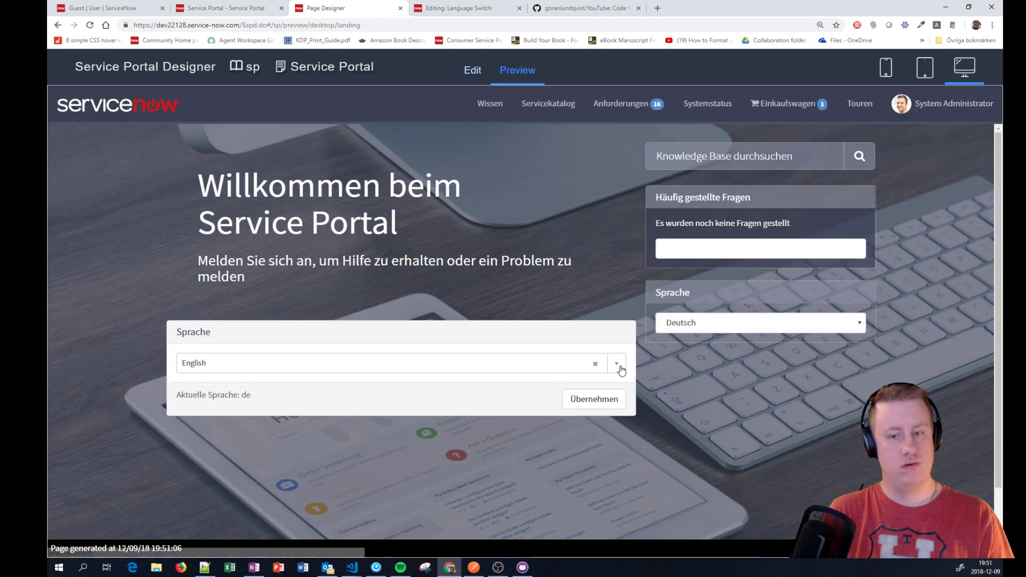
Step: Confirm German stays selected in the Sprache list, then return to editing the layout
left_click(618, 365)
left_click(502, 404)
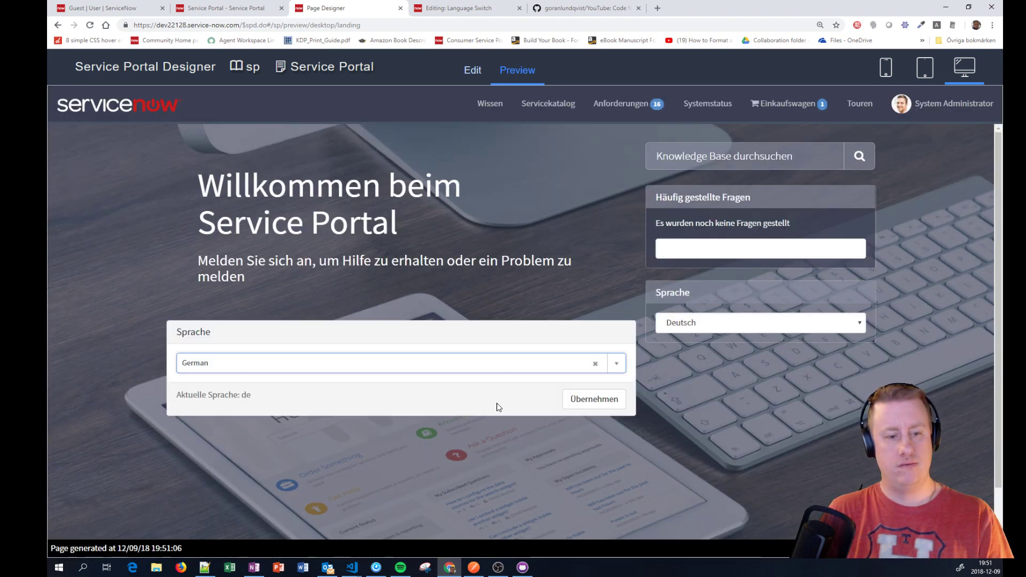
left_click(384, 366)
left_click(381, 366)
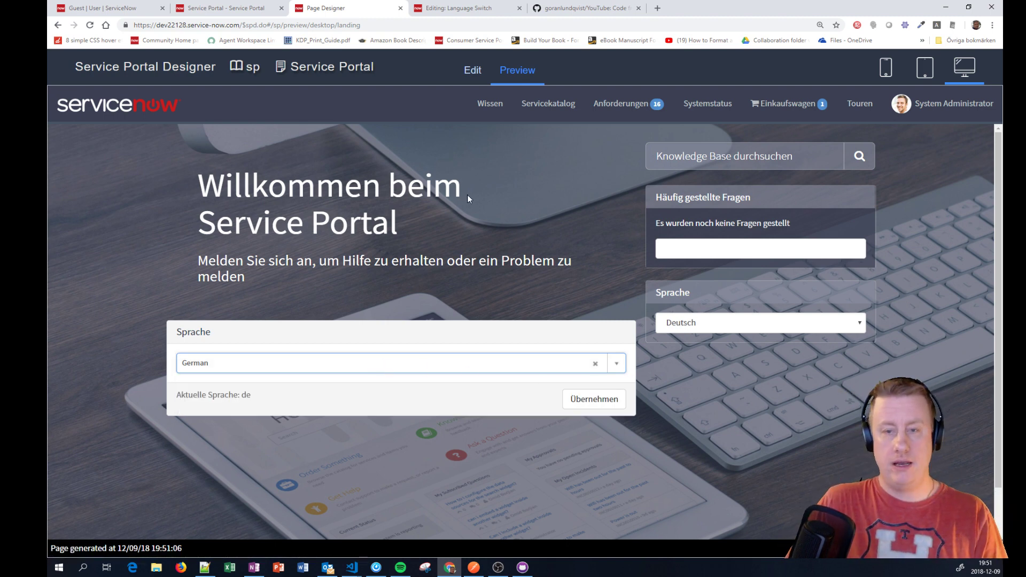
left_click(661, 68)
left_click(473, 75)
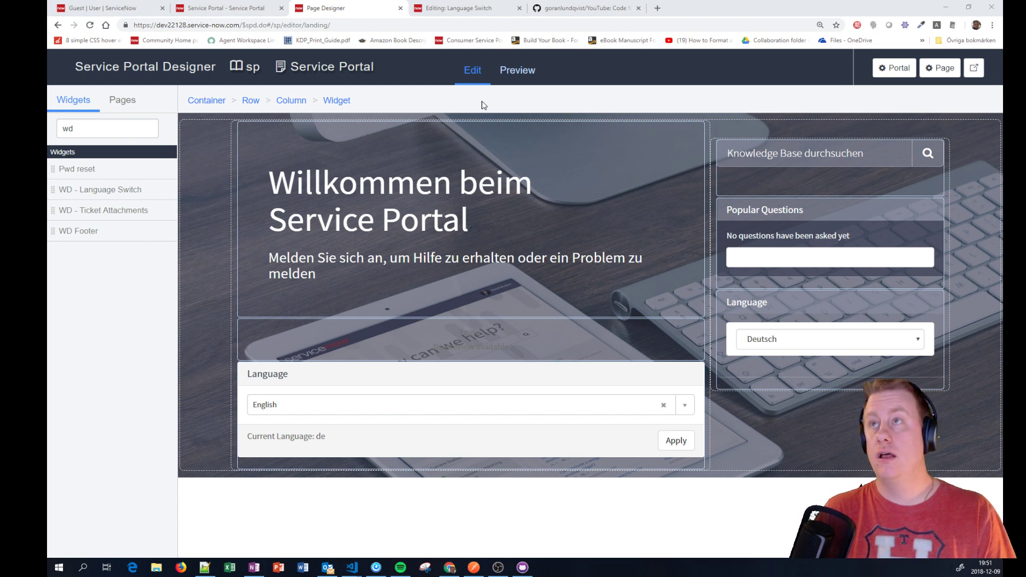
Step: Load the /sp Service Portal URL in a new private browsing window as a guest
left_click(992, 25)
left_click(930, 63)
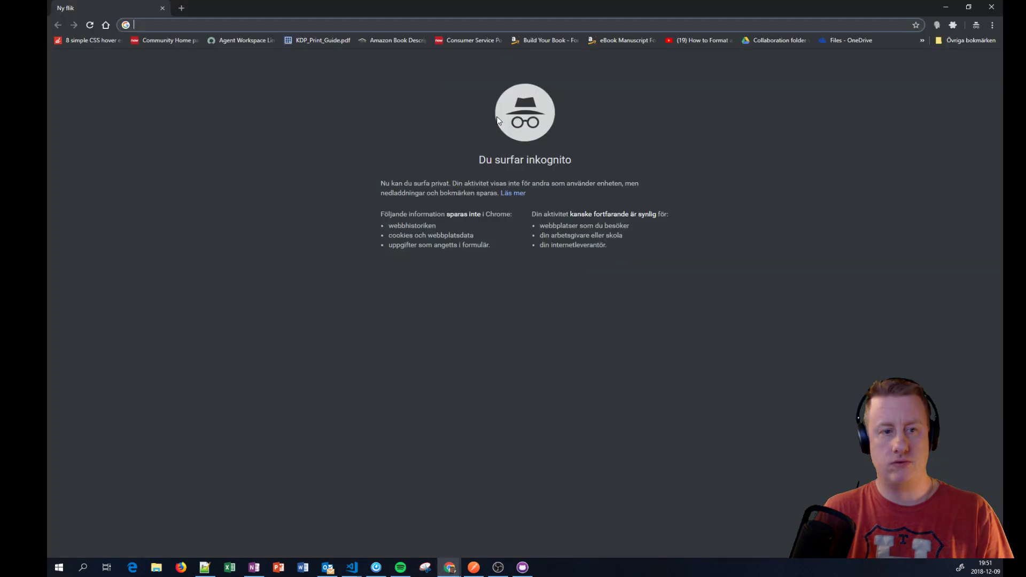
type("https://dev22128.service-now.com/sp")
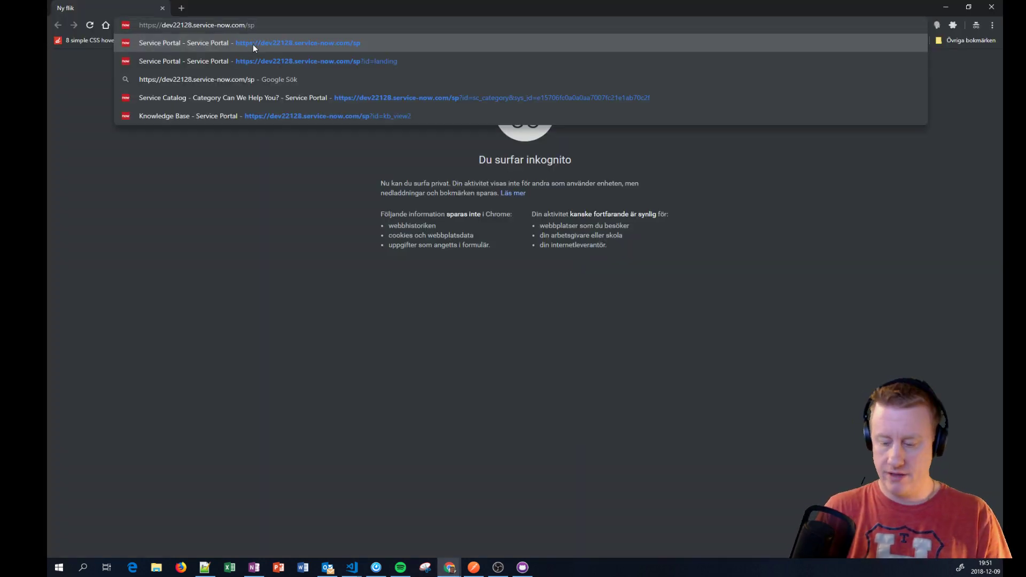
left_click(252, 44)
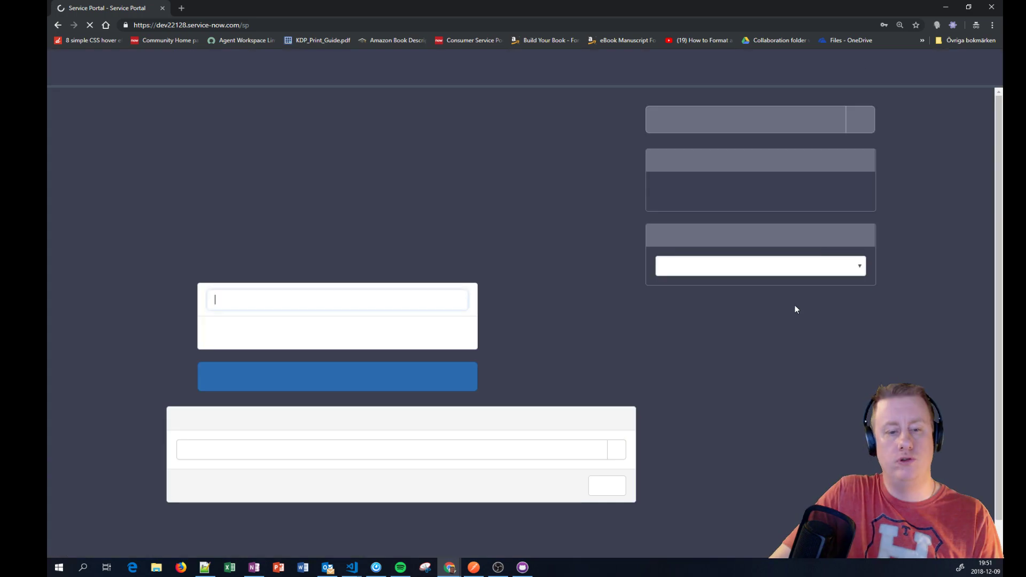
Step: Check the guest language dropdown, stuck on Searching..., then return to the admin window
left_click(618, 457)
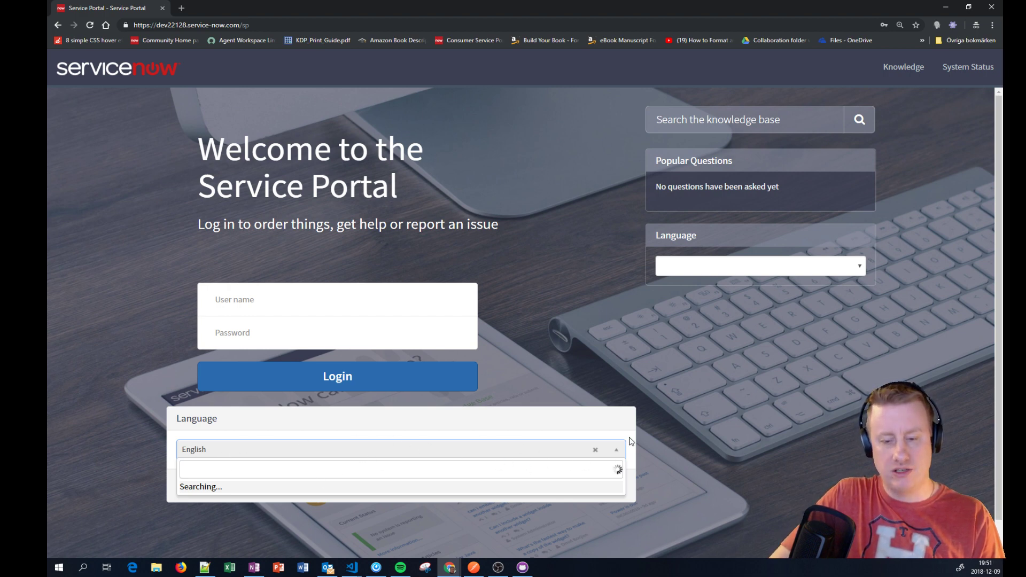
key("Escape")
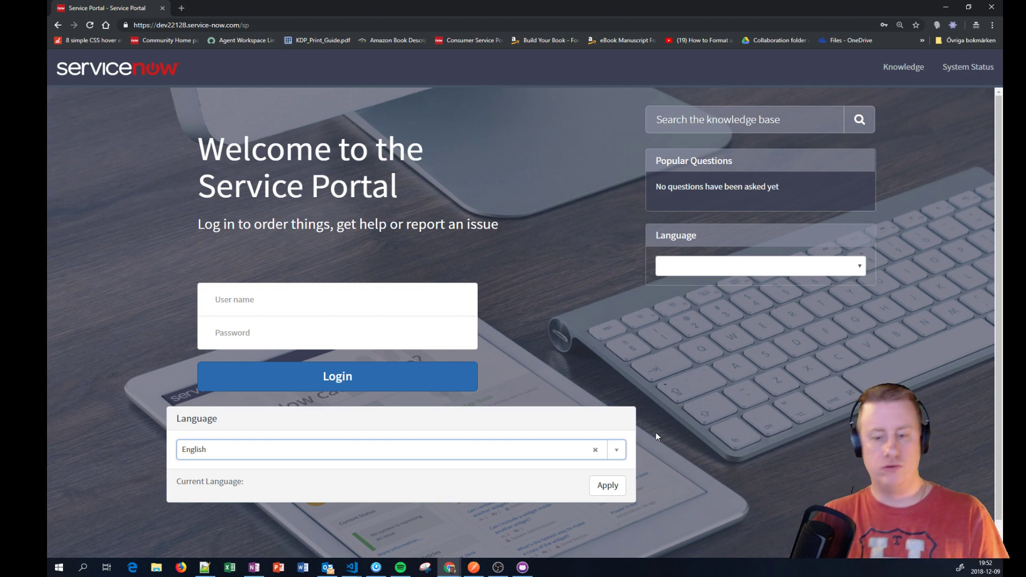
key("alt+Tab")
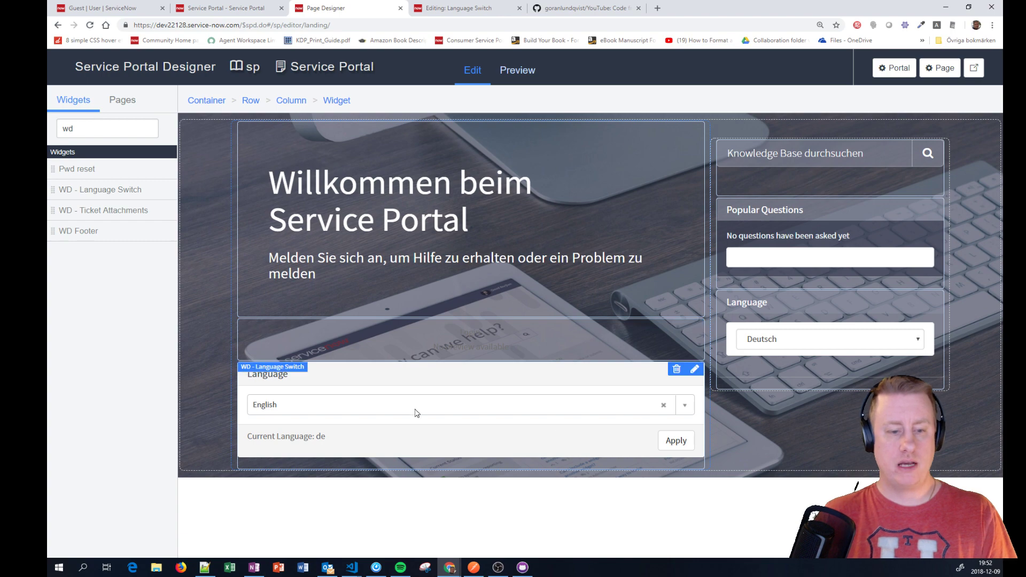
Step: Filter the application navigator with 'ssy_pa' to open the Public Pages list
left_click(131, 11)
left_click(183, 97)
type("s")
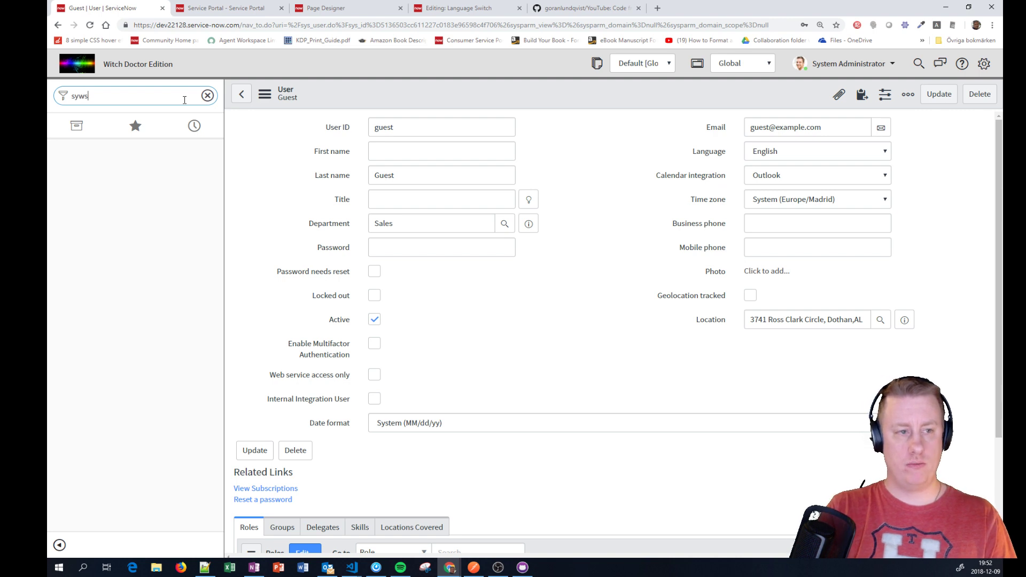
type("sy_pa")
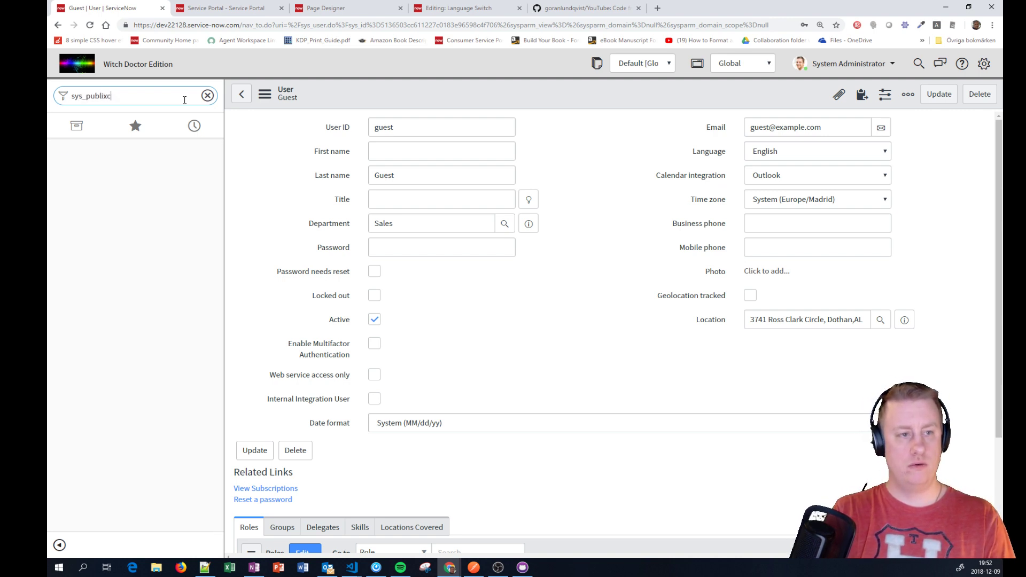
key("Return")
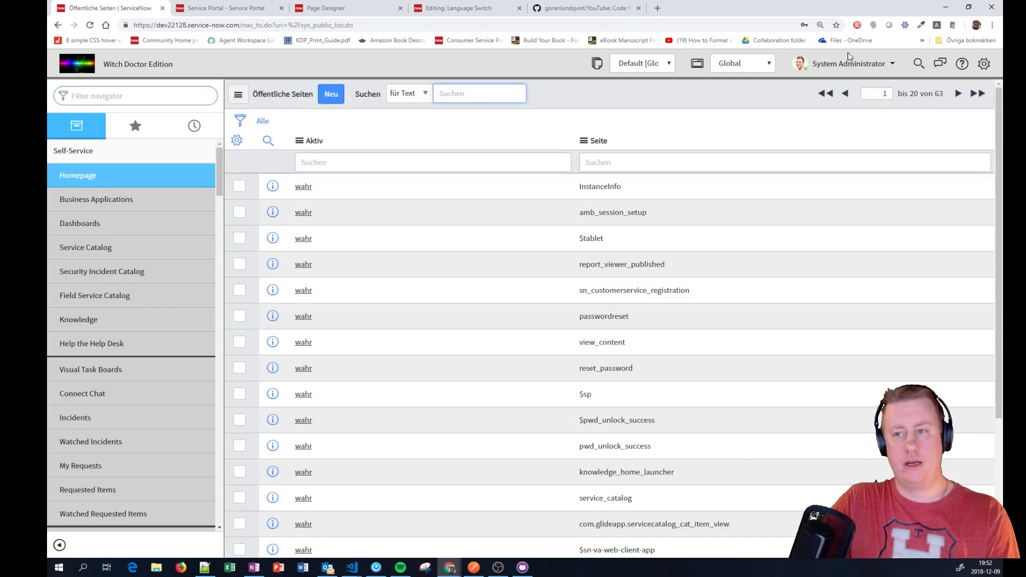
Step: Log out of the instance and log back in as administrator
left_click(887, 64)
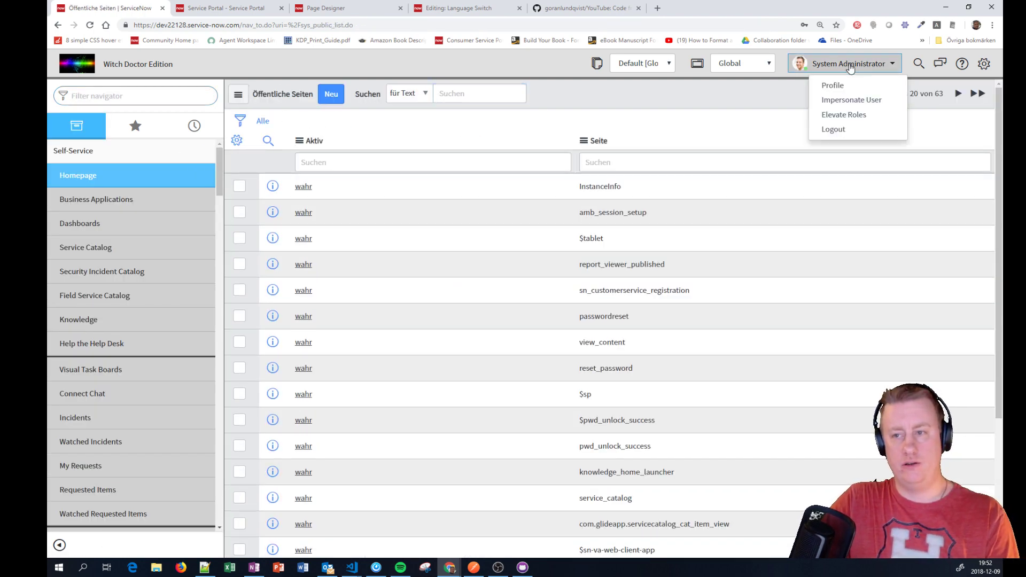
left_click(844, 131)
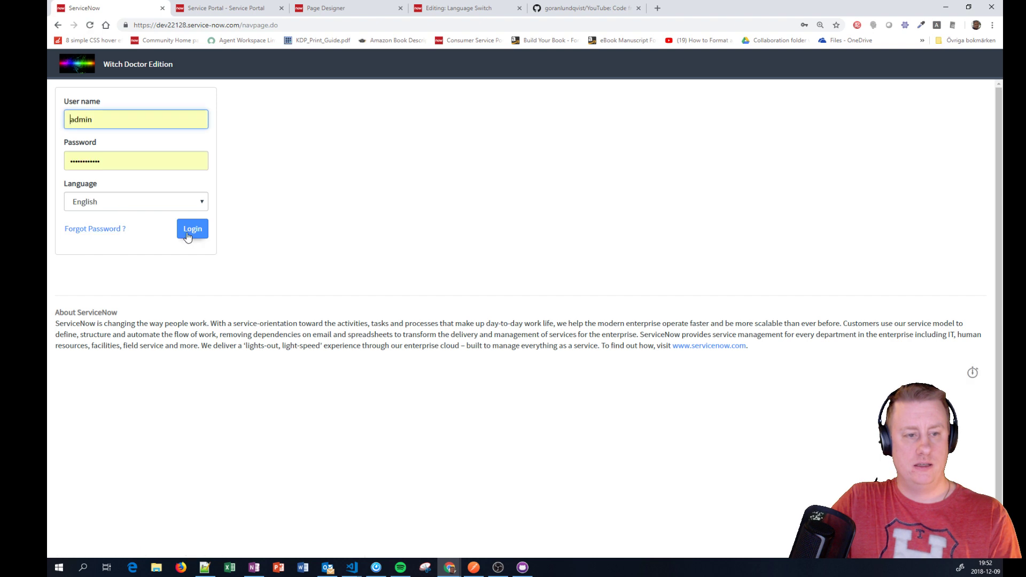
left_click(187, 230)
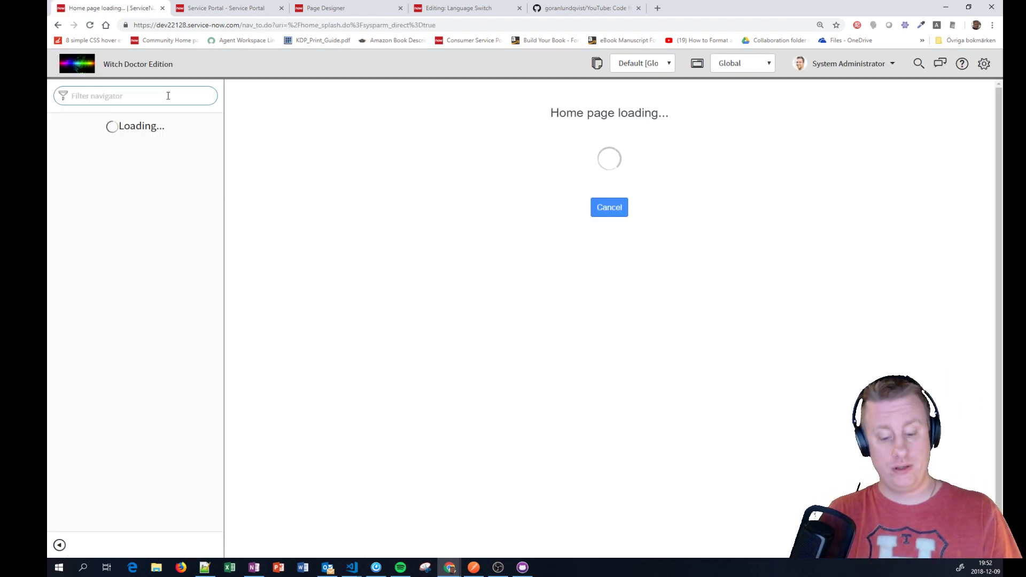
Step: Create an active sys_language Public Pages entry and submit it
type("sys_public.list")
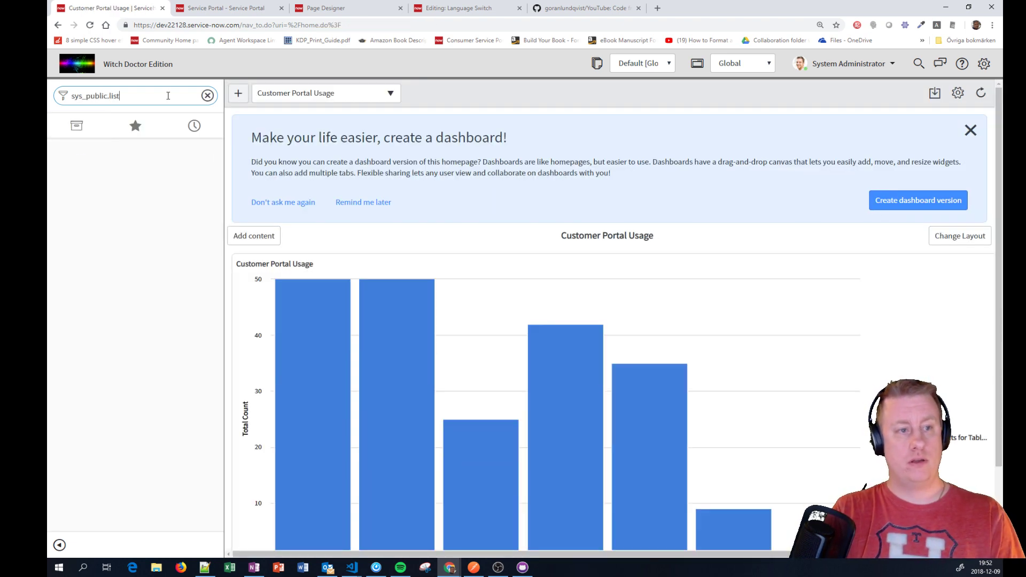
key("Return")
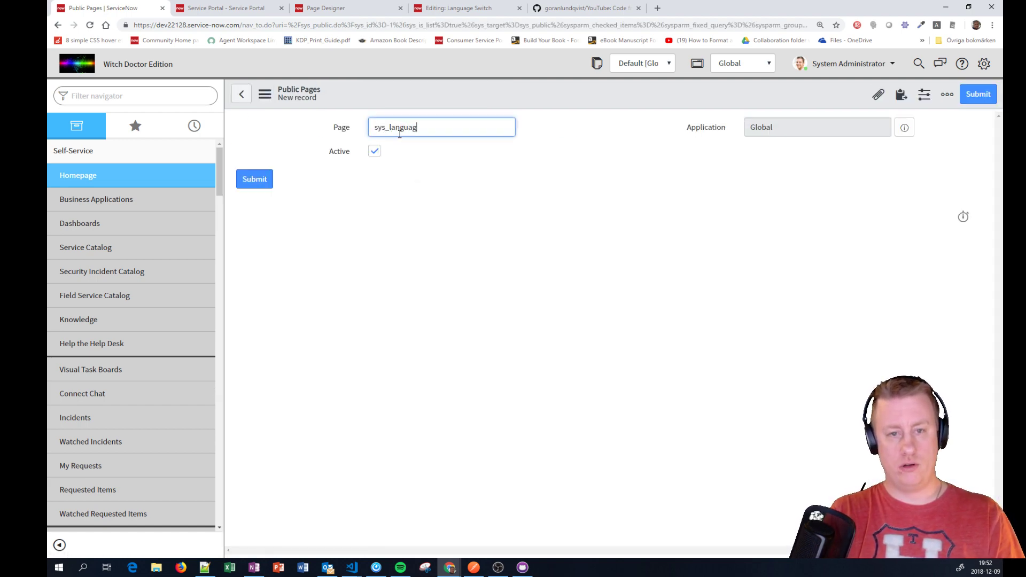
key("BackSpace")
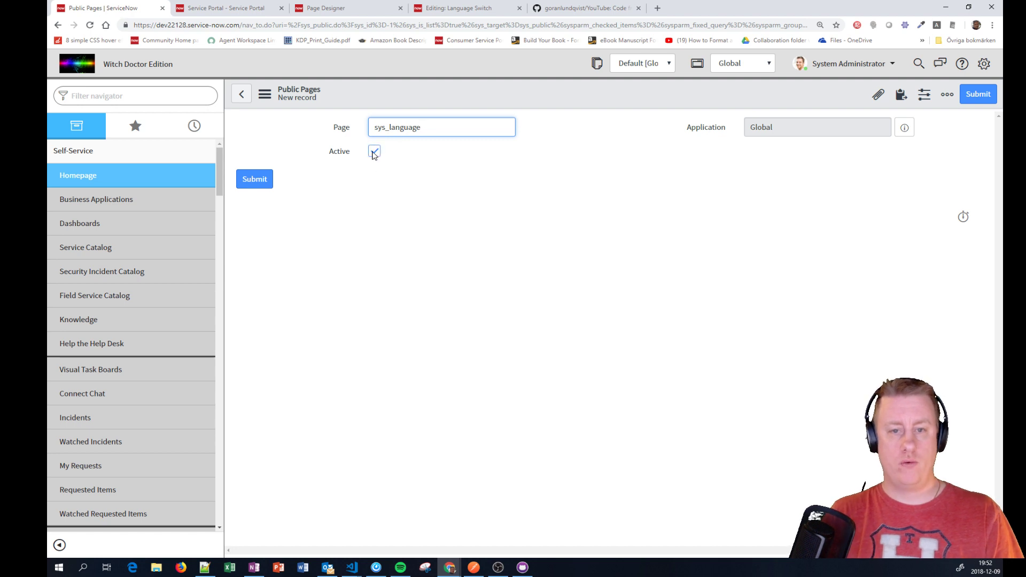
left_click(255, 180)
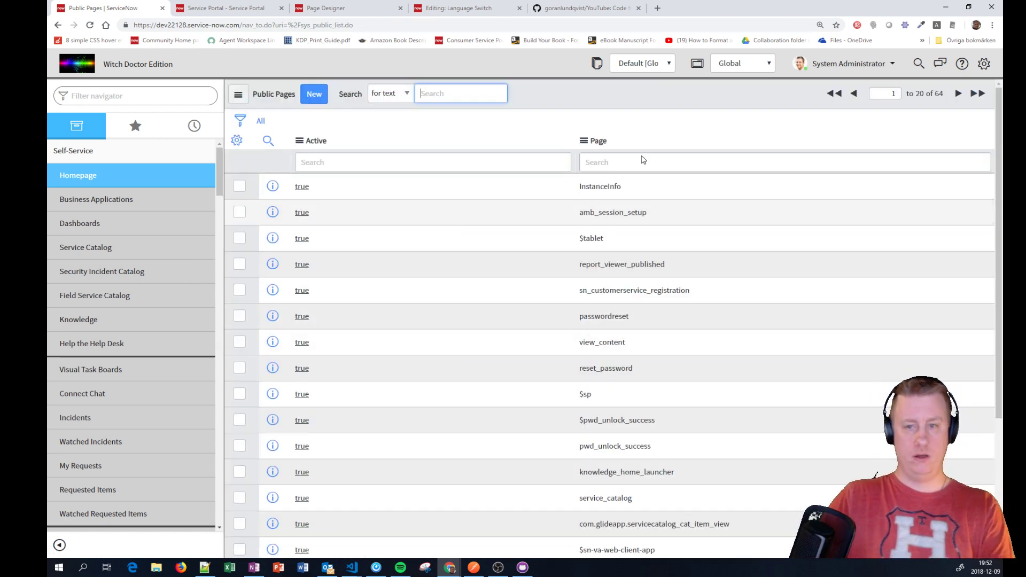
Step: Search the Page column for 'sys' and confirm sys_language is listed
left_click(617, 163)
type("sys")
key("Return")
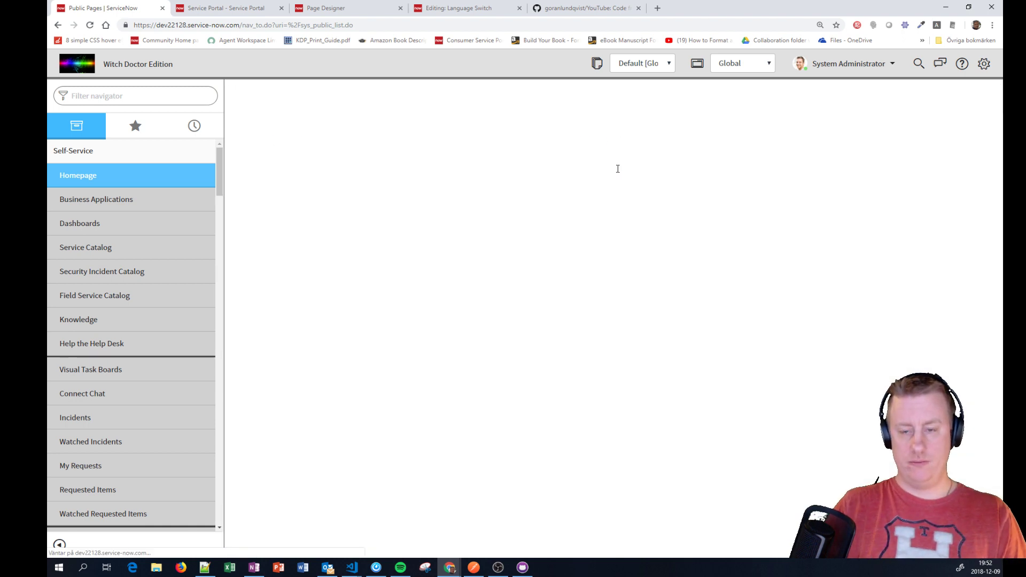
left_click_drag(719, 215, 628, 217)
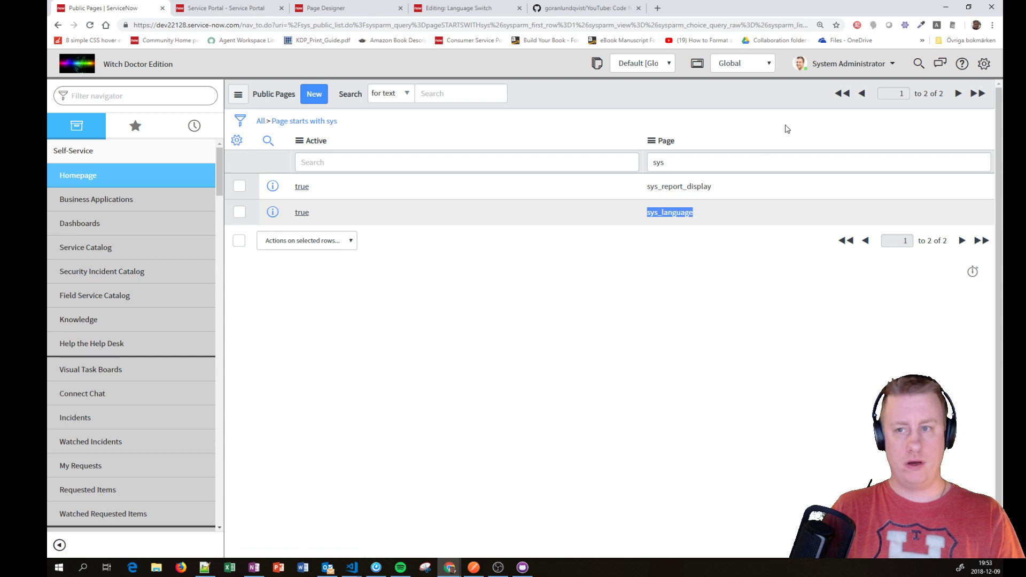
key("ctrl+plus")
key("ctrl+minus")
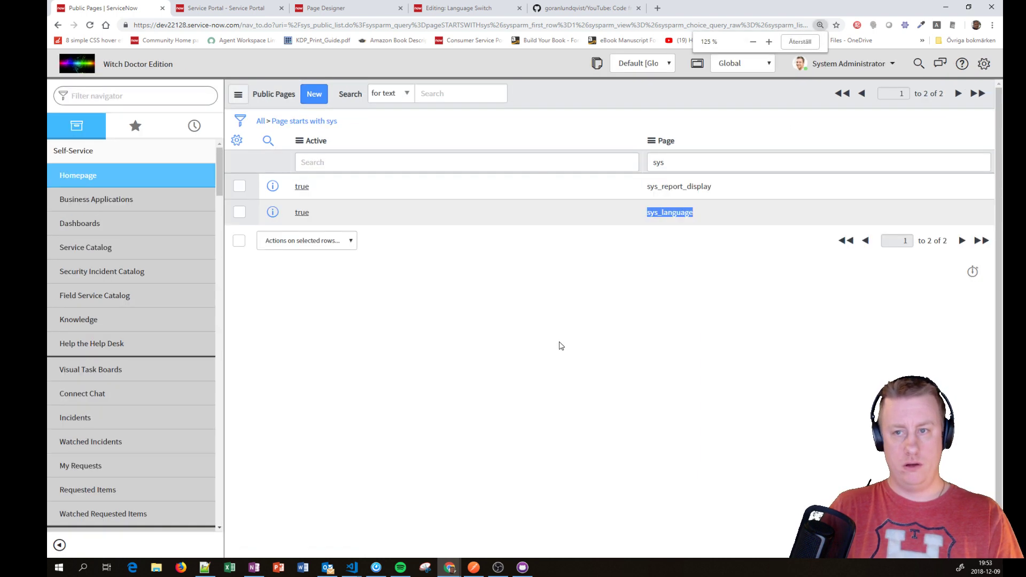
Step: Open the impersonate user dialog from the account menu and close it again
left_click(118, 96)
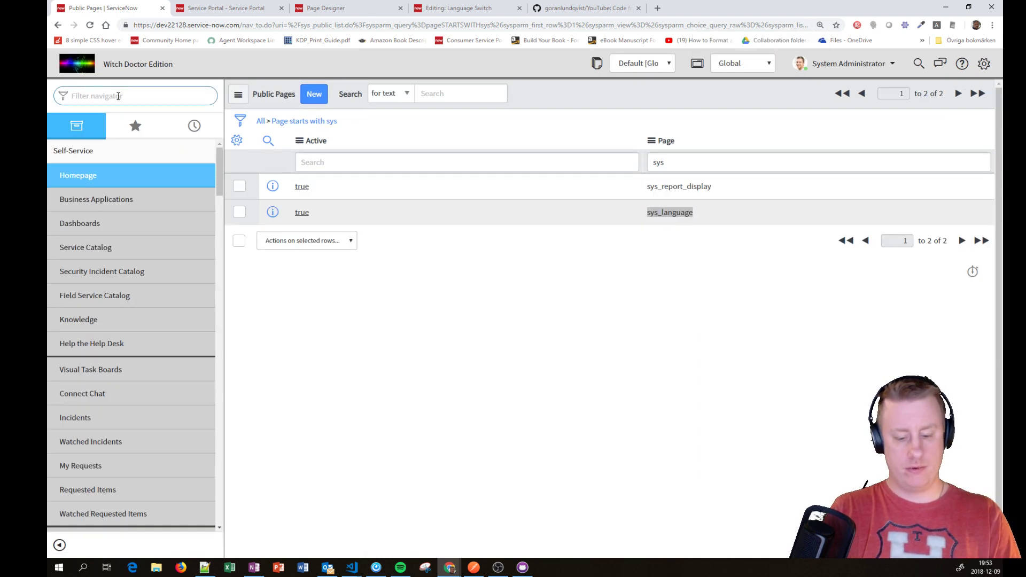
left_click(855, 64)
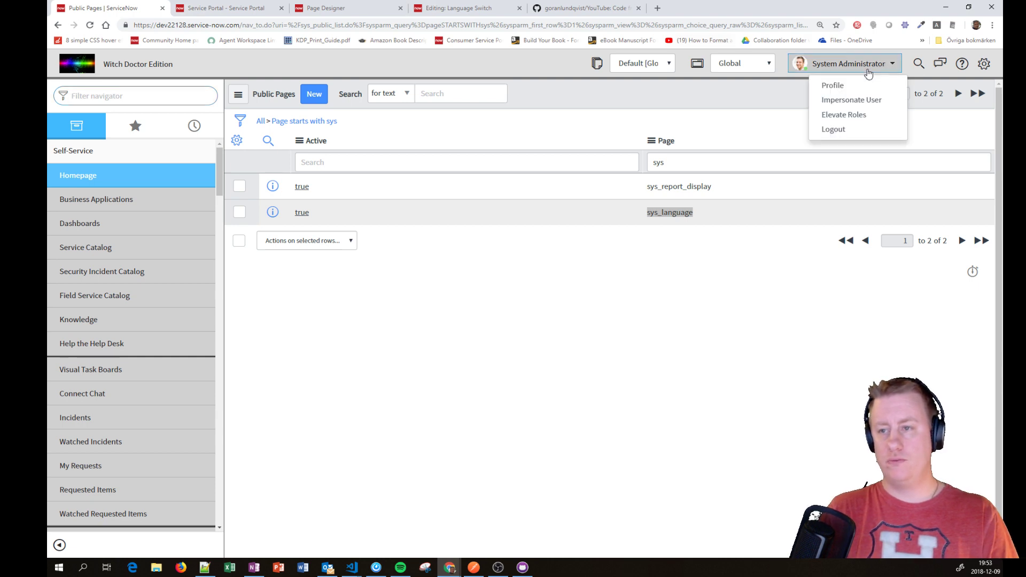
left_click(849, 101)
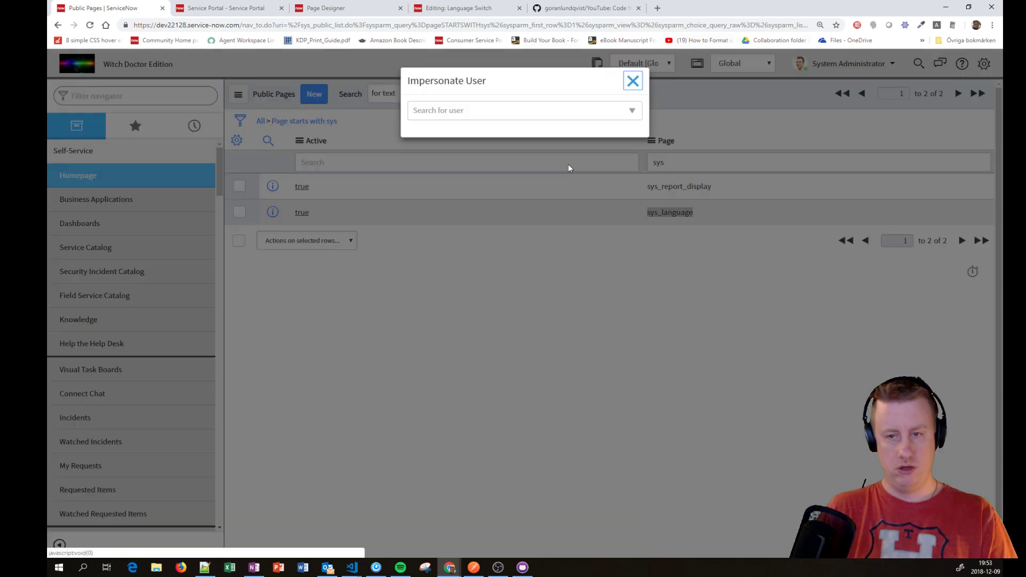
left_click(634, 82)
Step: Elevate the System Administrator's roles from the account menu
left_click(828, 66)
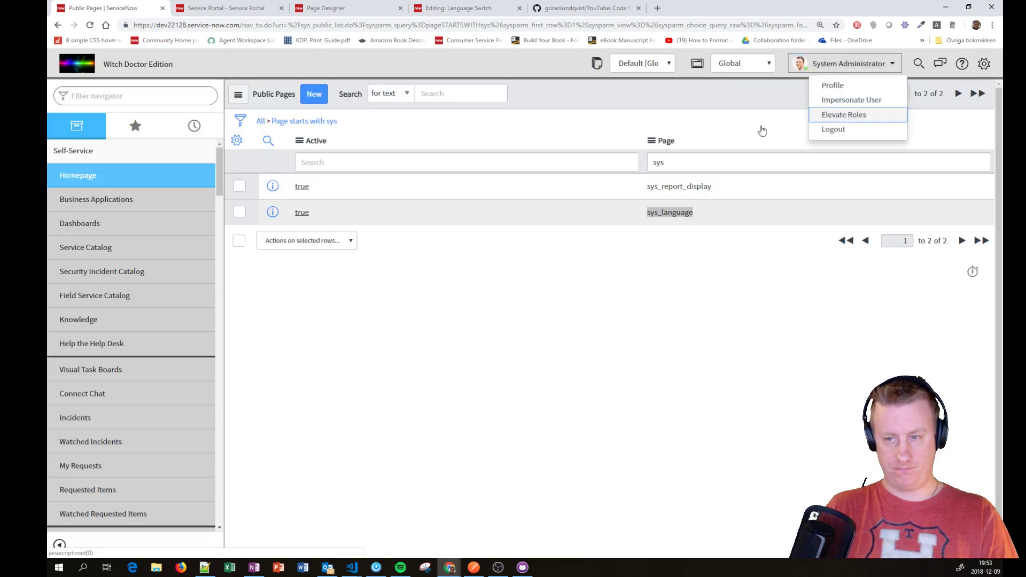
left_click(828, 115)
left_click(454, 148)
left_click(630, 186)
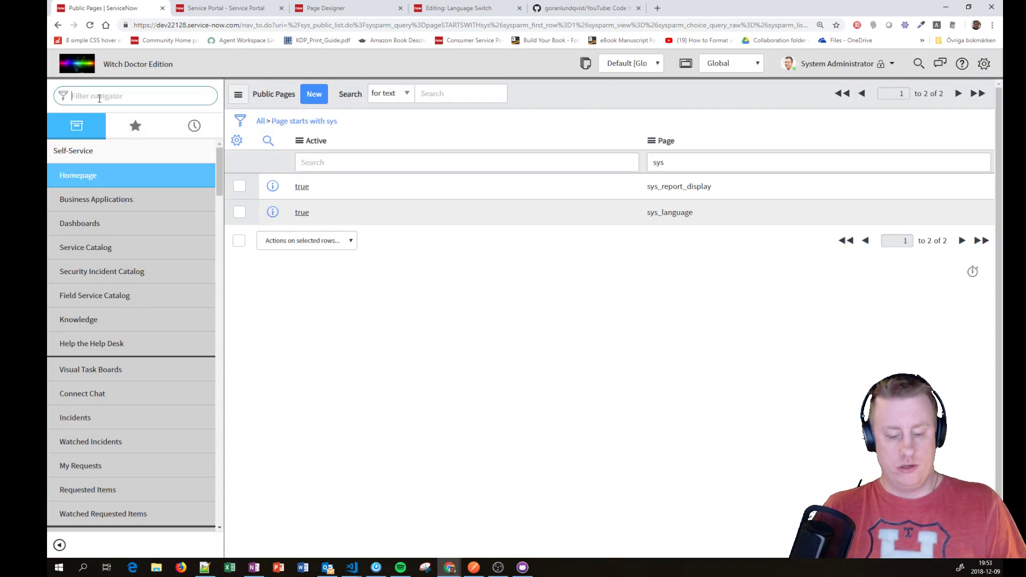
Step: Filter the navigator for 'acl', open Access Control (ACL), and start a new record
type("acl")
left_click(75, 395)
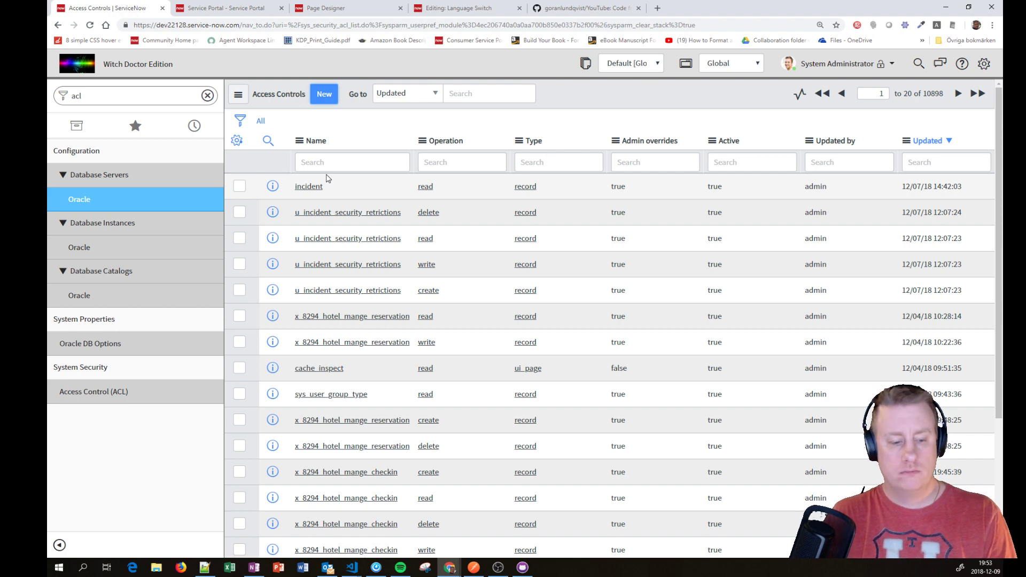
left_click(368, 213)
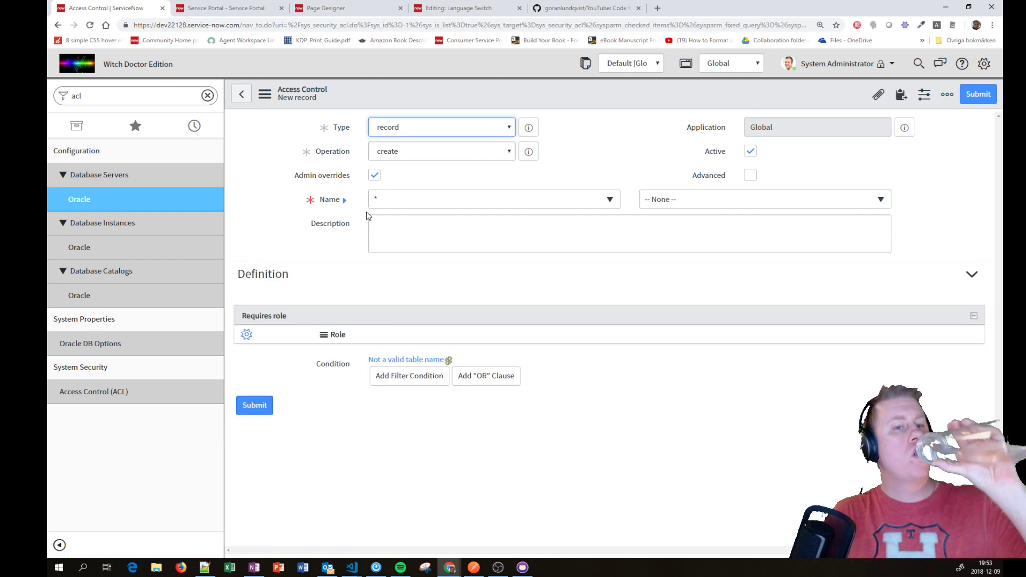
Step: Save a read ACL on Languages [sys_language] requiring the public role
left_click(433, 158)
left_click(427, 183)
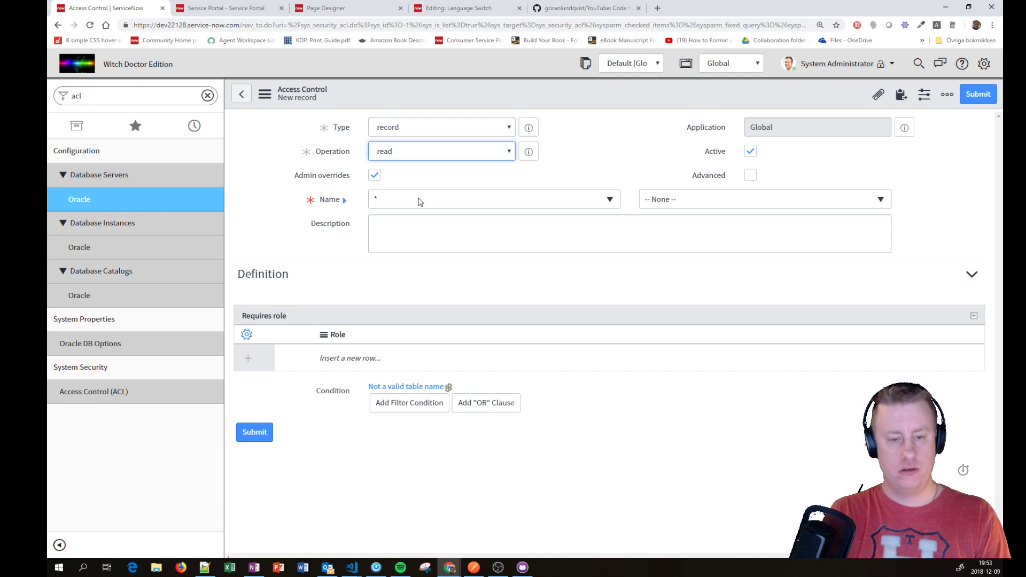
left_click(419, 202)
type("langu")
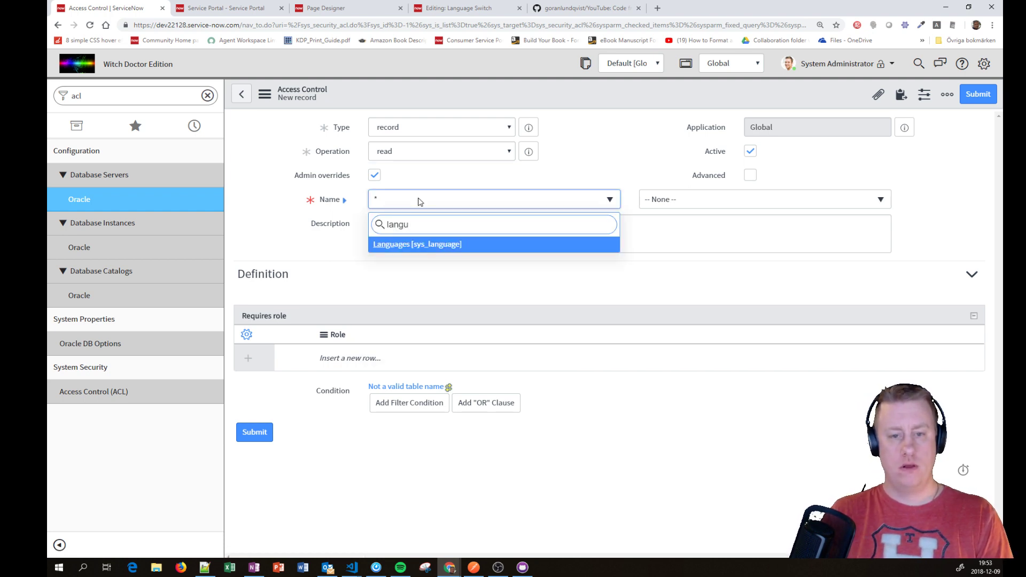
left_click(426, 247)
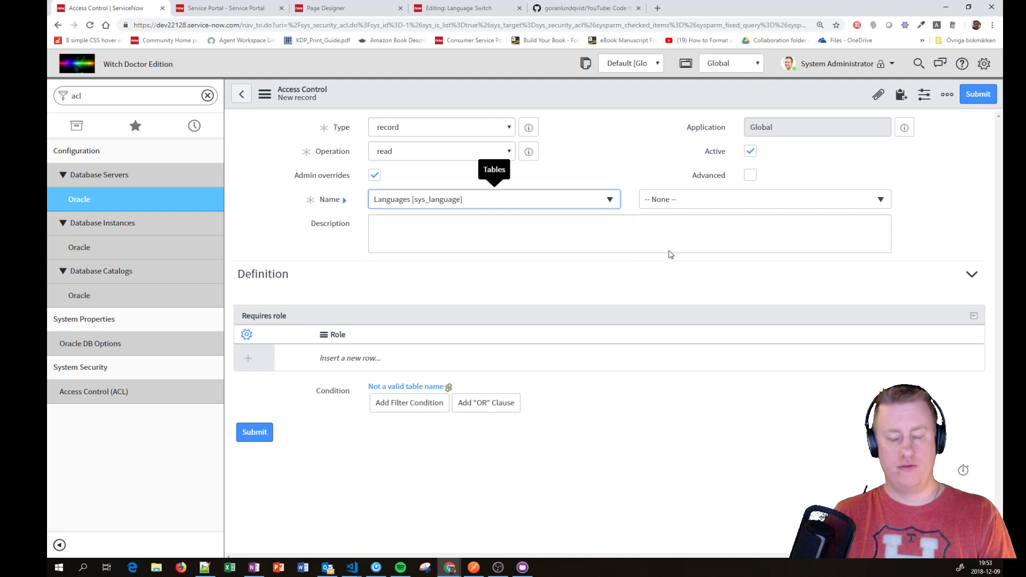
left_click(470, 357)
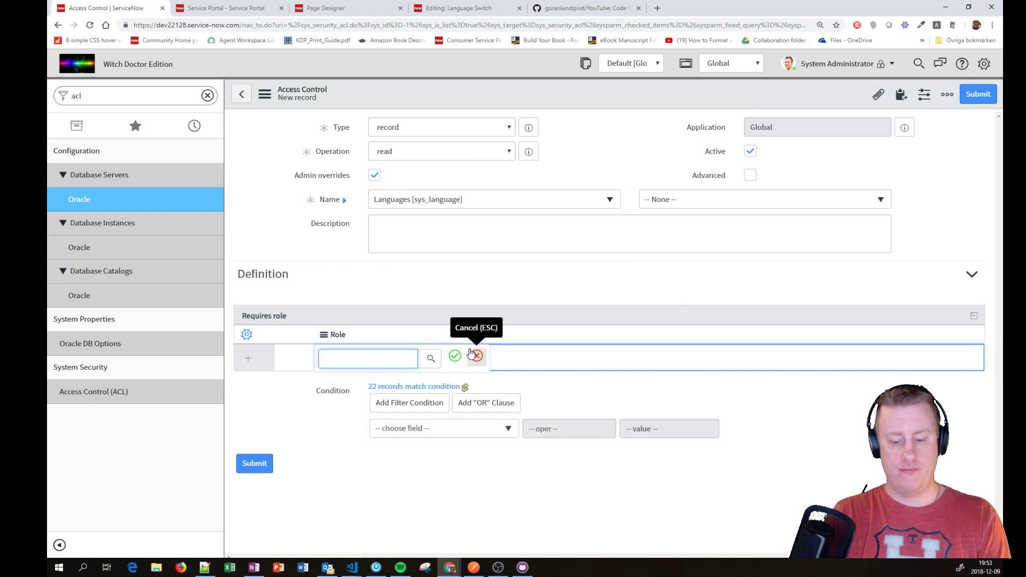
type("pub")
key("Return")
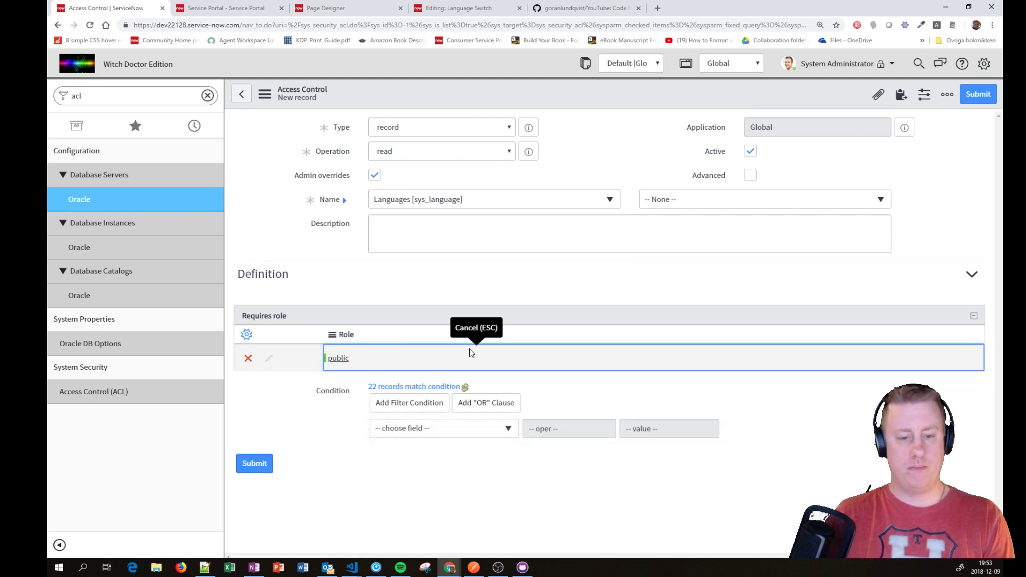
right_click(581, 92)
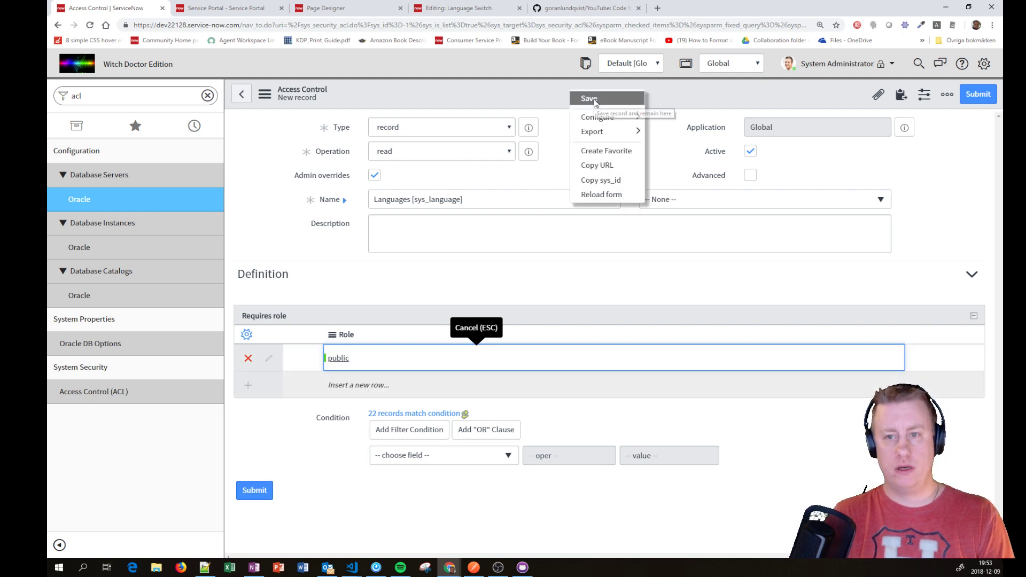
left_click(597, 103)
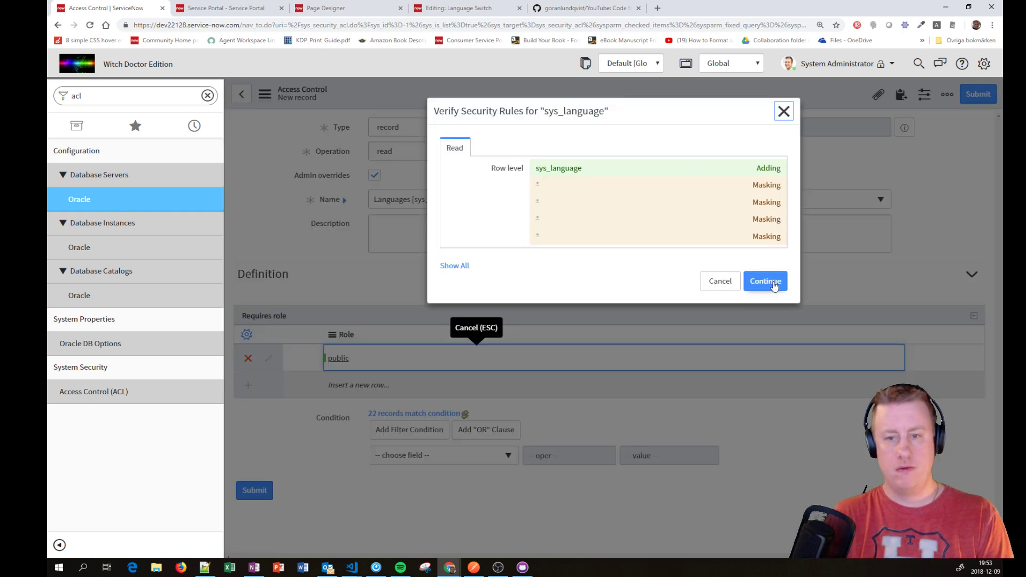
left_click(764, 282)
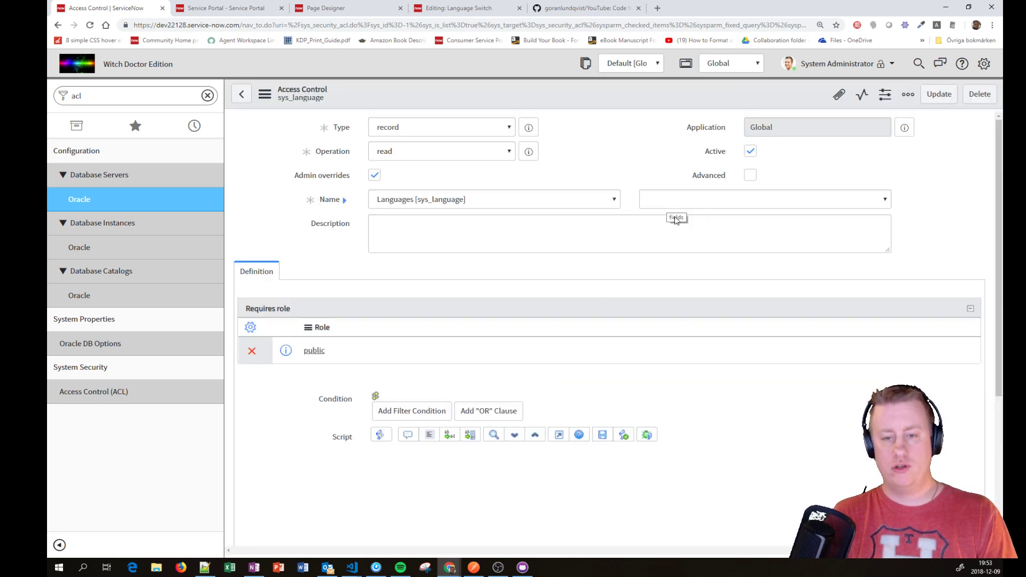
Step: Insert a copy with field * as sys_language.*, then check both rules in Access Controls
left_click(694, 201)
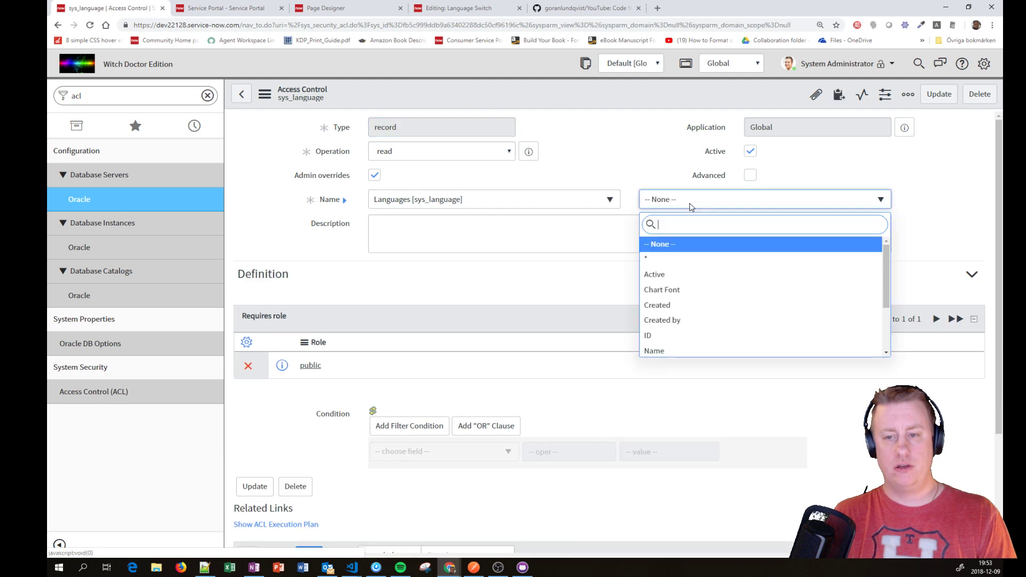
left_click(670, 259)
right_click(543, 99)
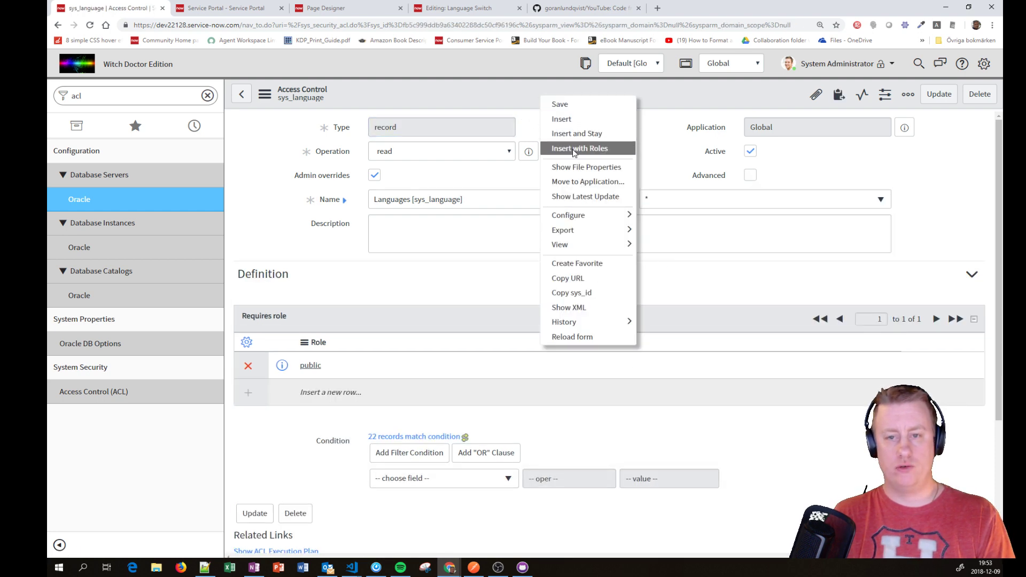
left_click(577, 152)
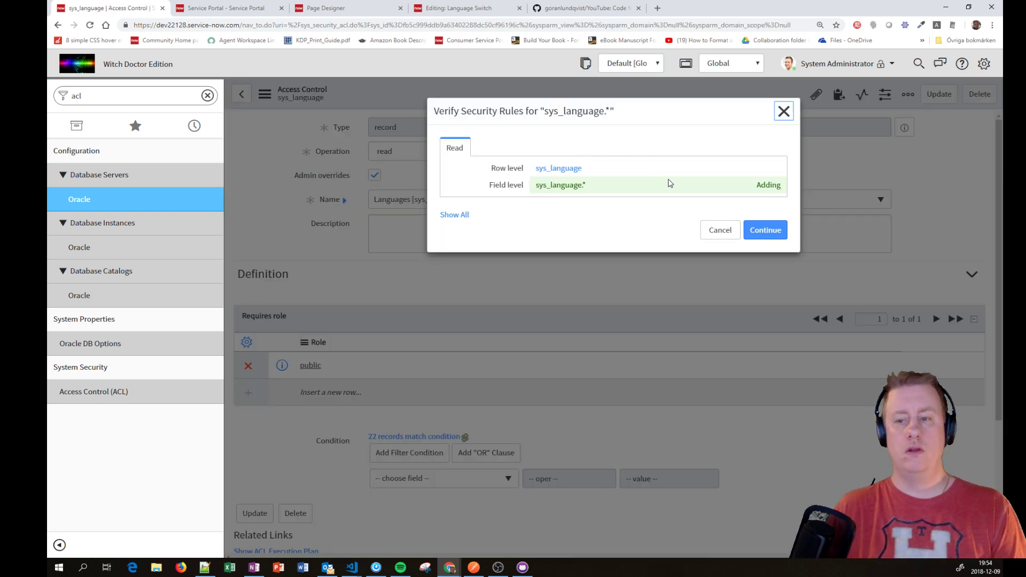
left_click(765, 229)
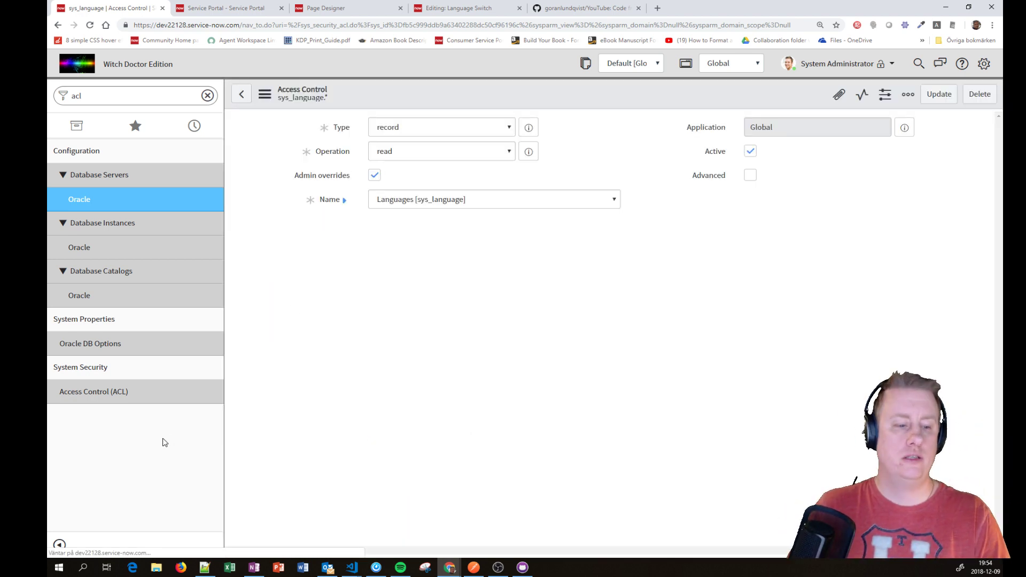
left_click(90, 393)
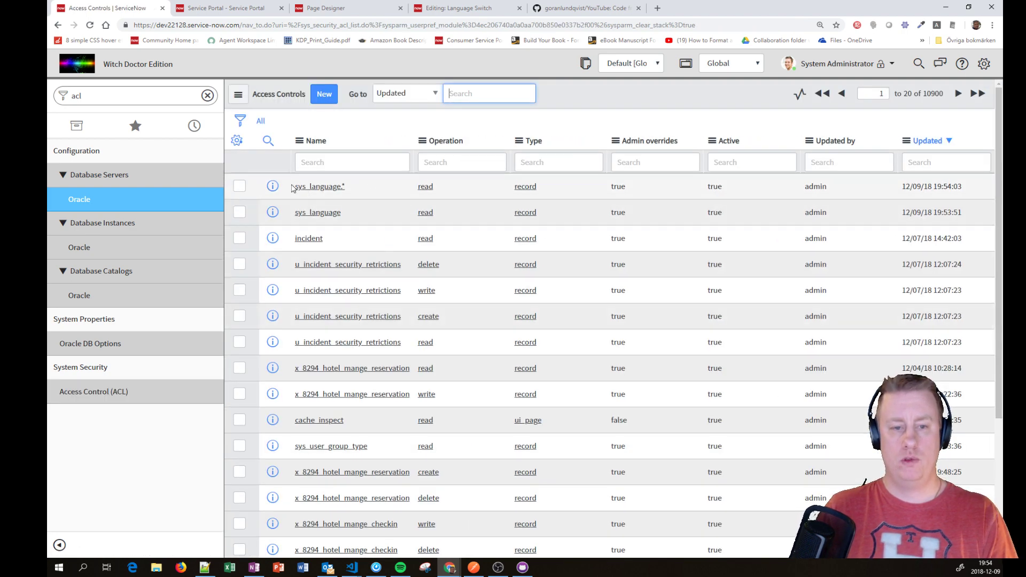
left_click_drag(321, 187, 980, 218)
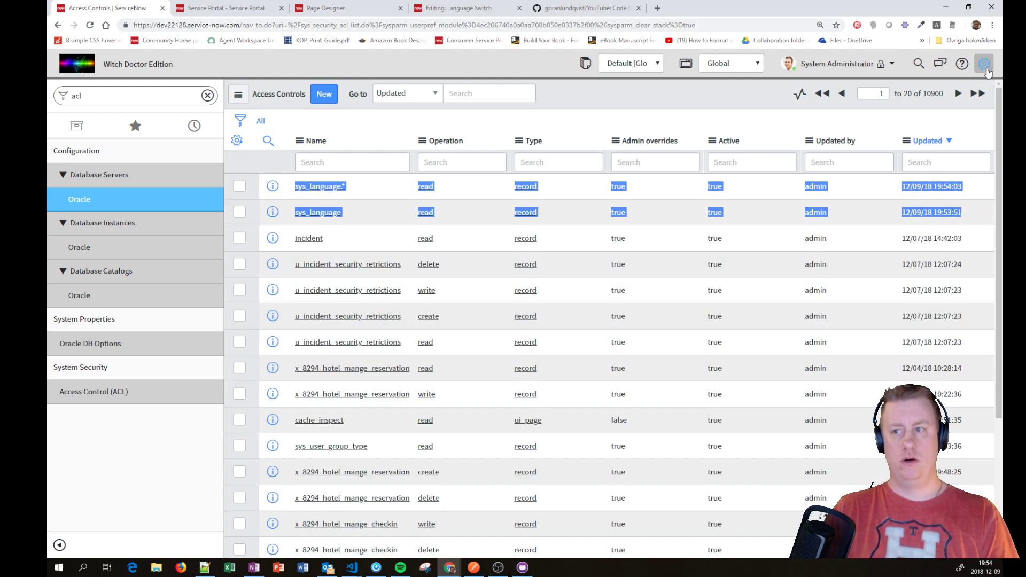
Step: Reload the guest portal, apply German from the Language widget, and start a knowledge search
key("alt+Tab")
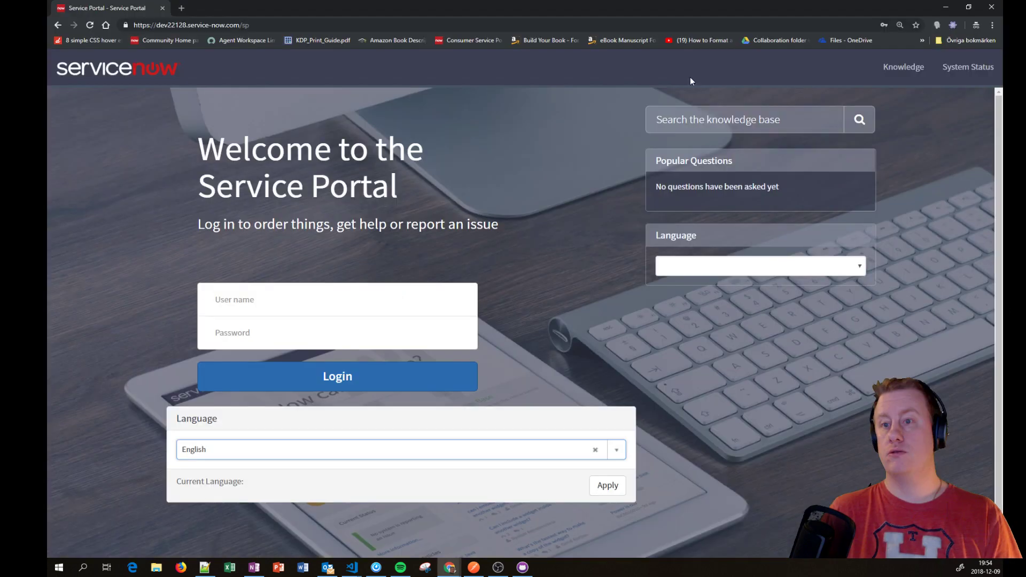
key("F5")
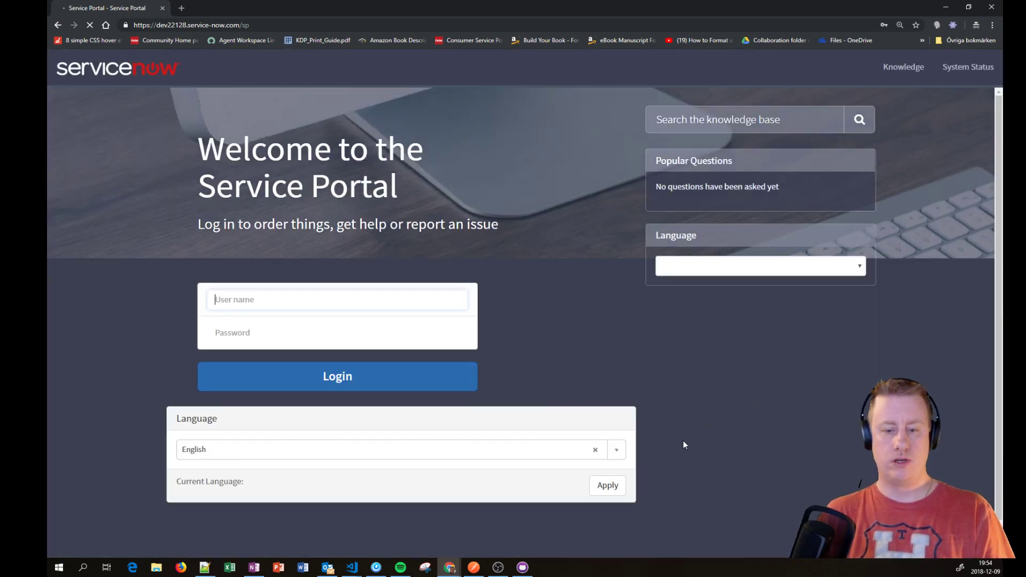
left_click(618, 451)
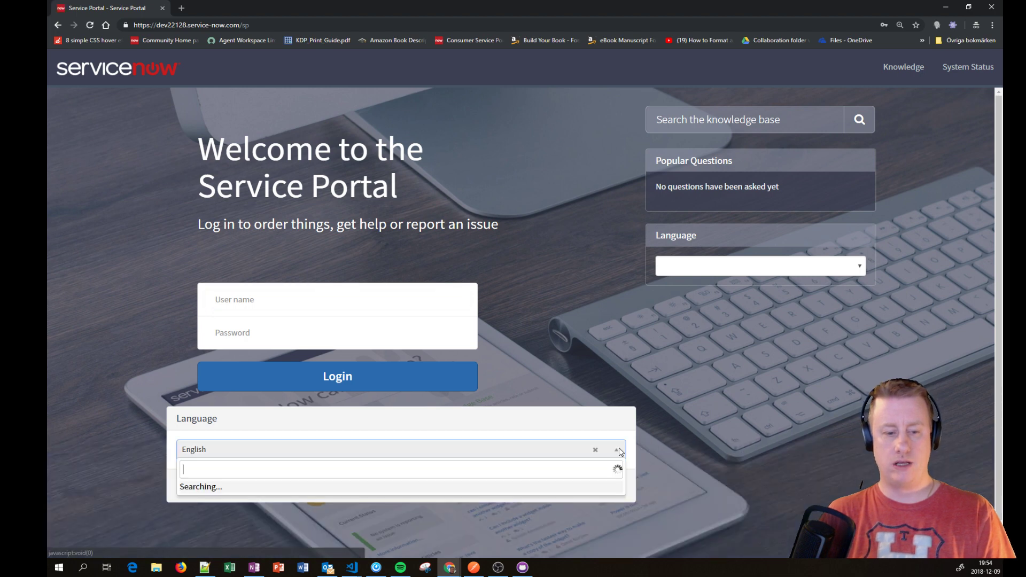
left_click(577, 490)
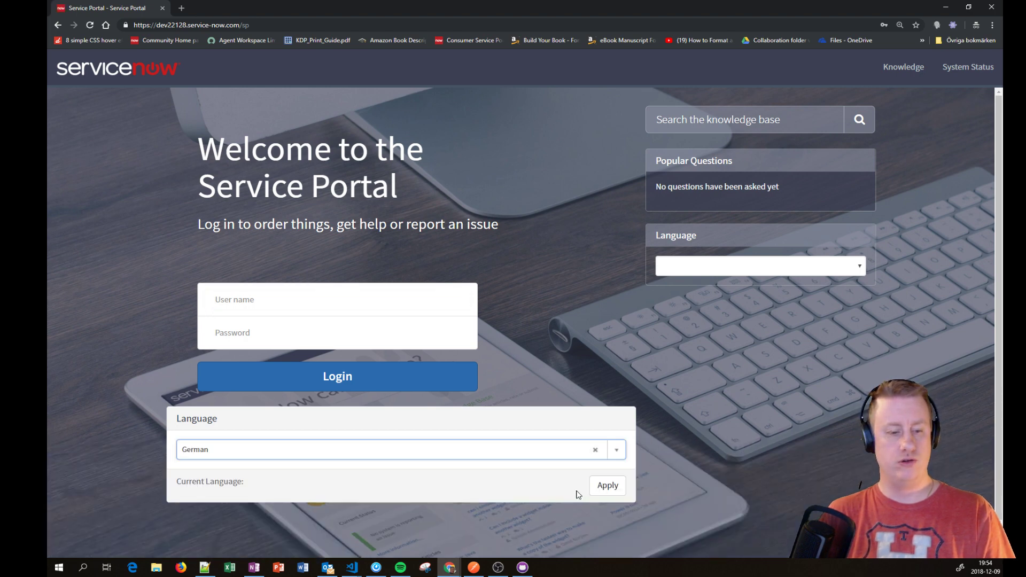
left_click(611, 494)
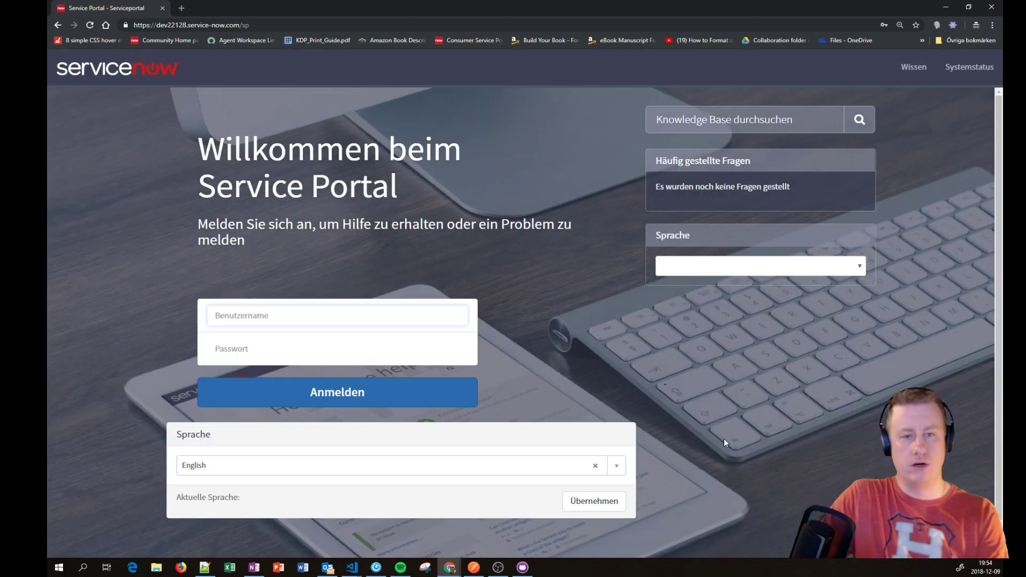
left_click(764, 123)
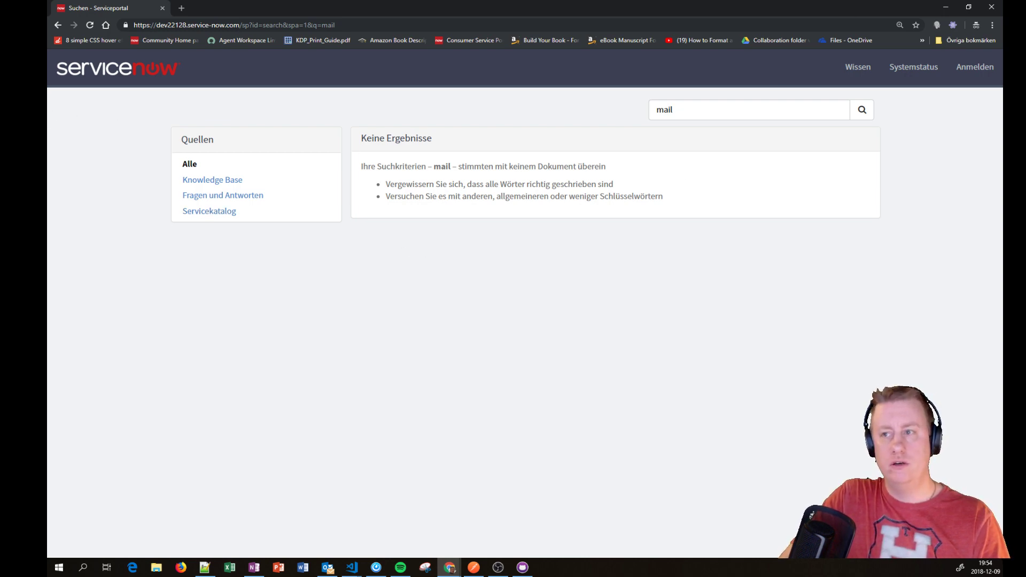
left_click(991, 7)
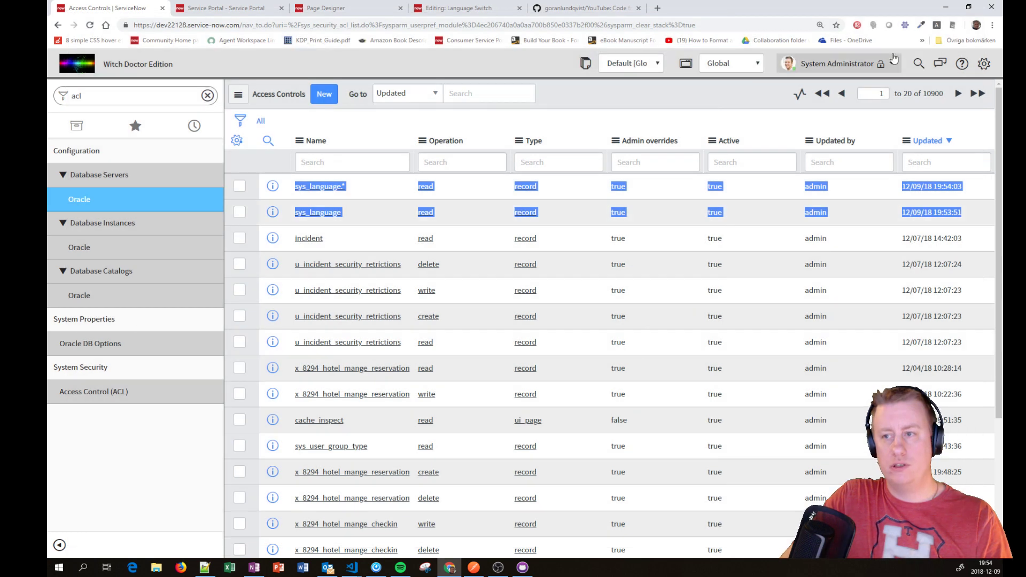
left_click(992, 25)
left_click(909, 64)
type("dev22")
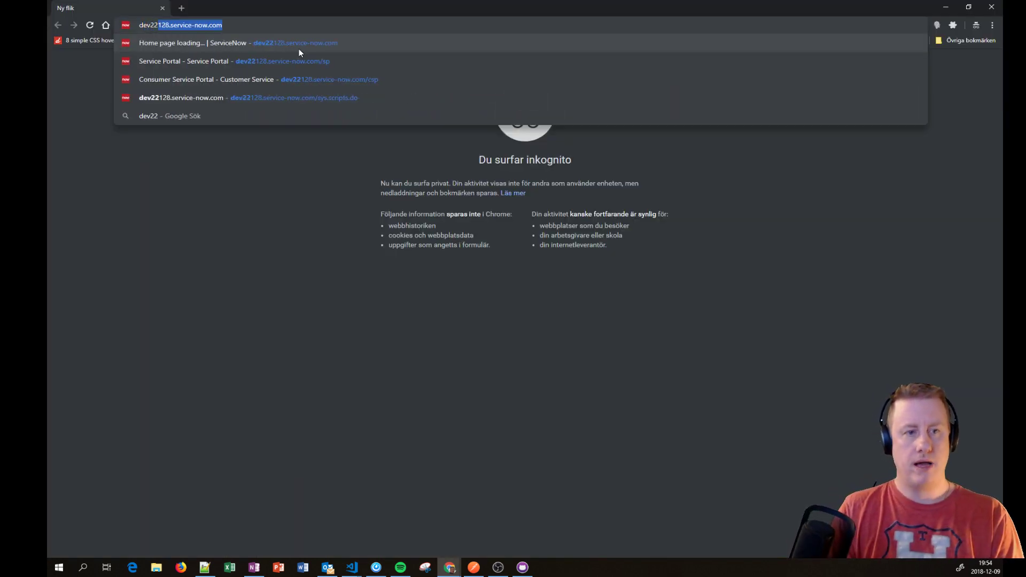
key("Return")
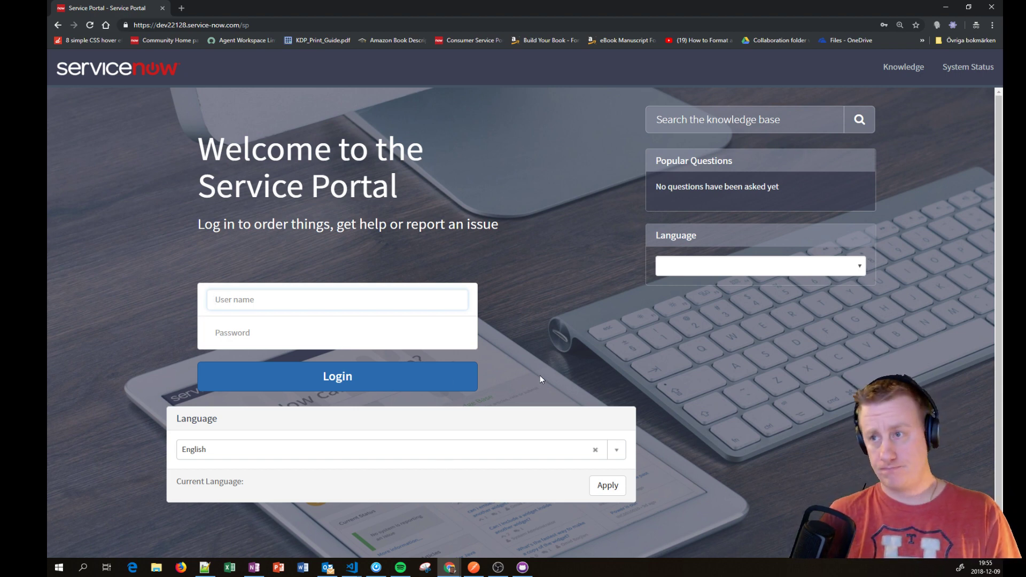
left_click(989, 7)
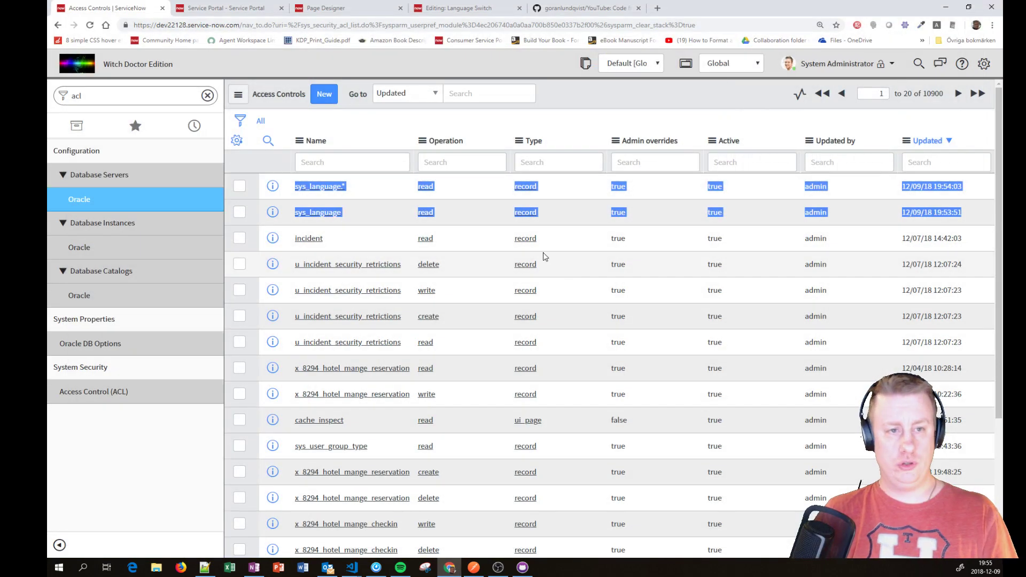
Step: Open the Guest user record from History, then select the GitHub repository tab's URL
left_click(204, 136)
left_click(84, 434)
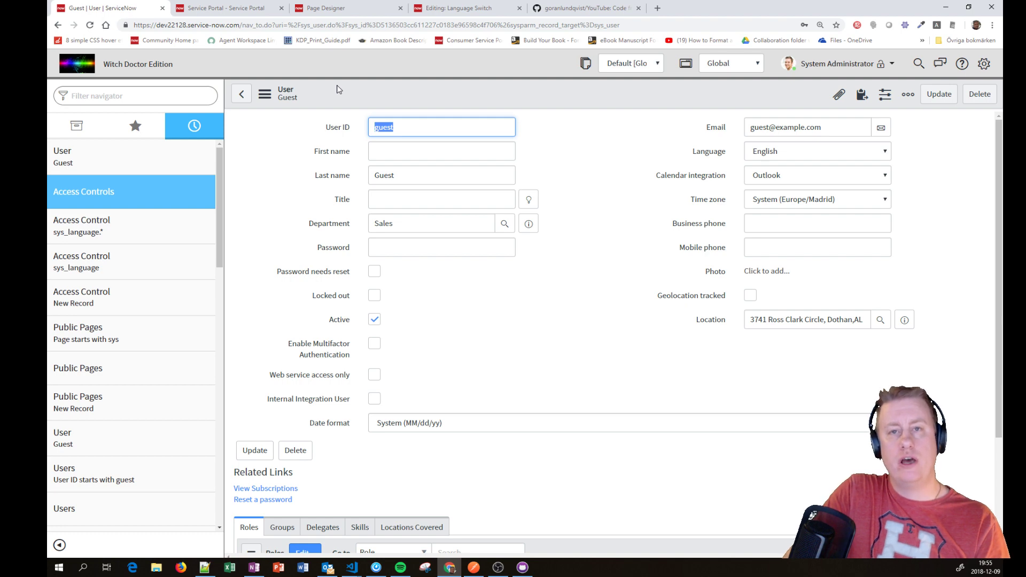
left_click(560, 8)
left_click(214, 25)
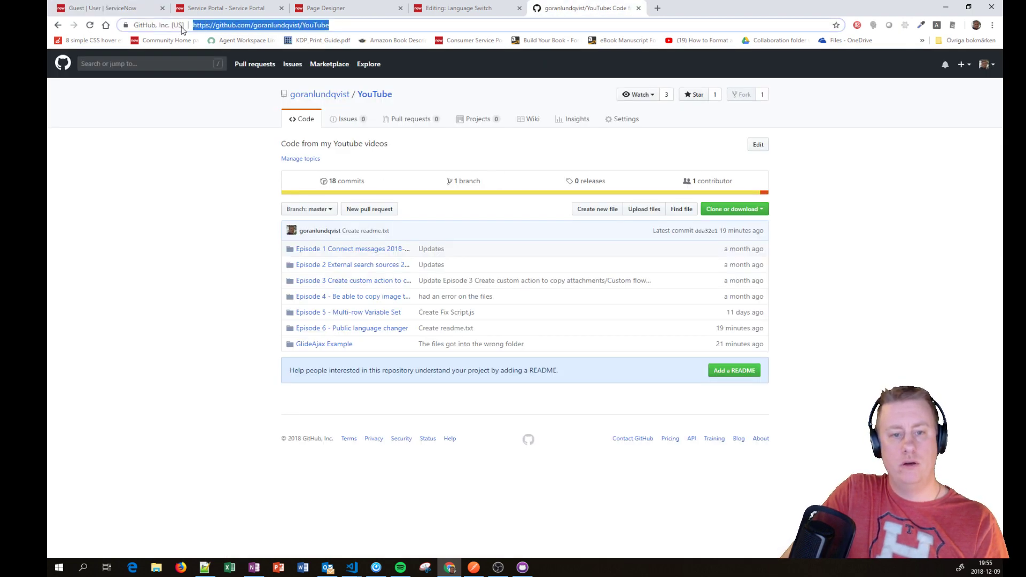
Step: View the GitHub Episode 6 - Public language changer folder and readme, then return to the Guest user record
left_click(390, 330)
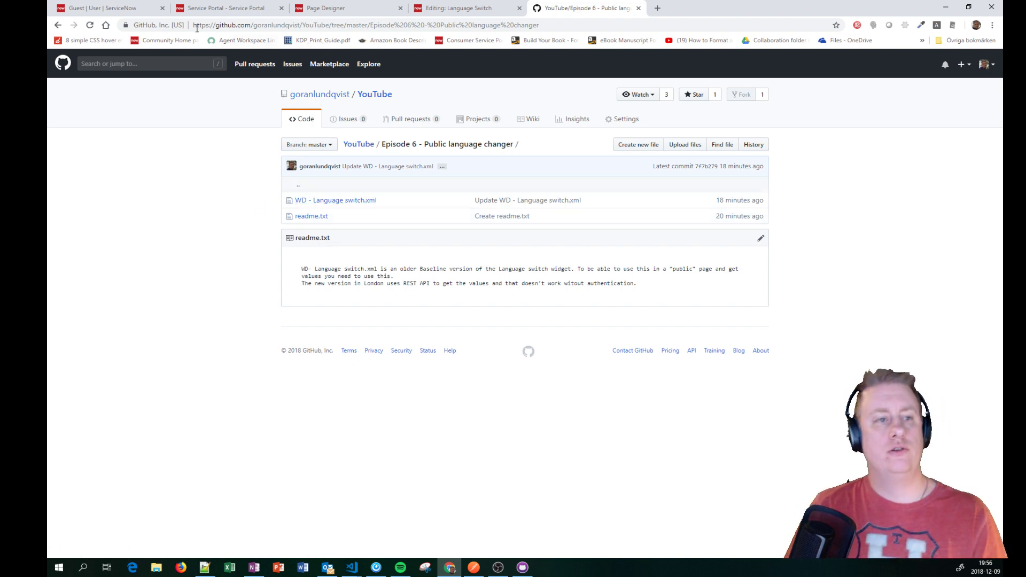
left_click(102, 12)
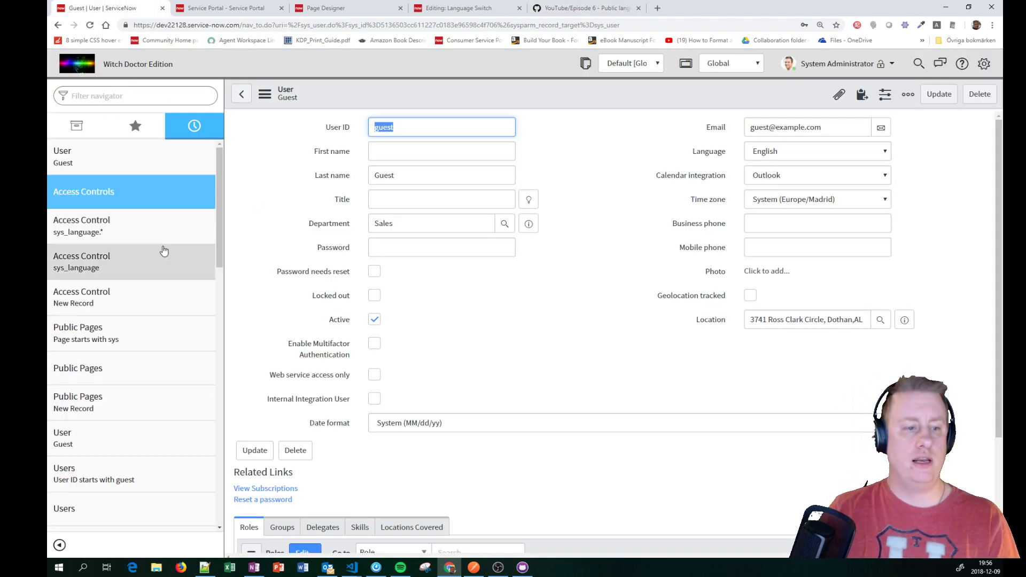
Step: Go to sys_language.list and choose Import XML from the column header menu
right_click(386, 98)
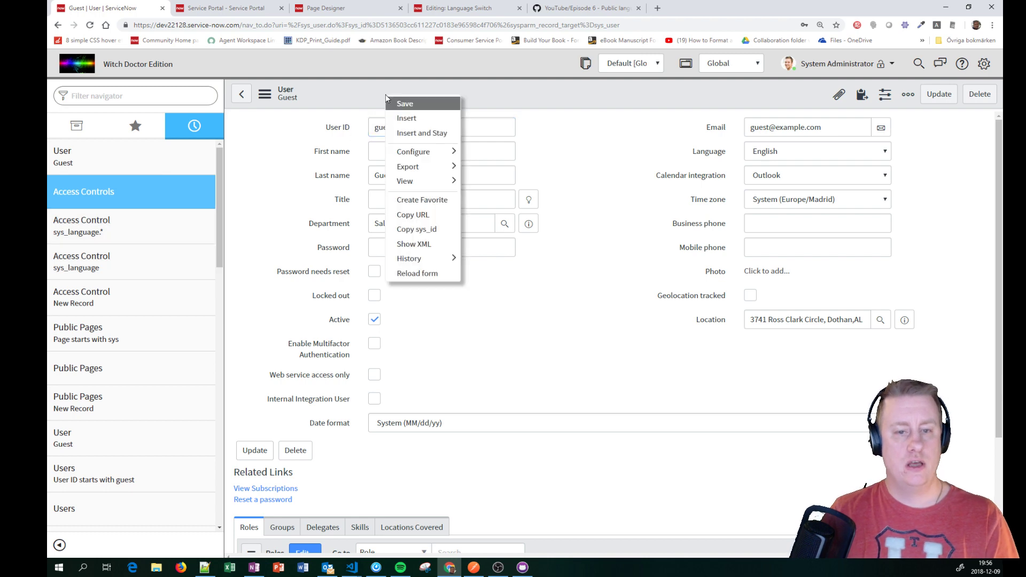
left_click(196, 97)
type("sys_language.list")
key("Return")
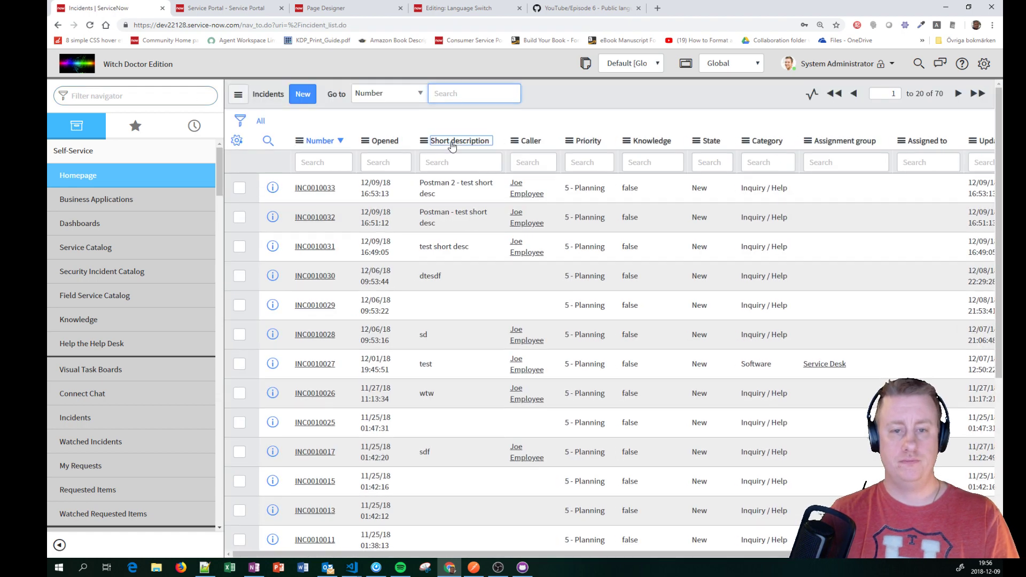
right_click(451, 142)
left_click(497, 365)
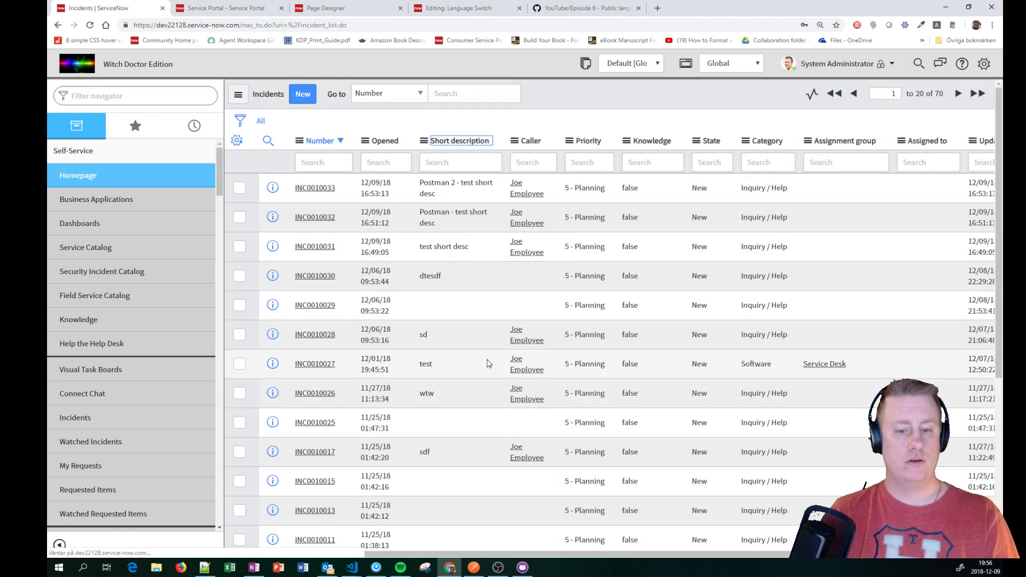